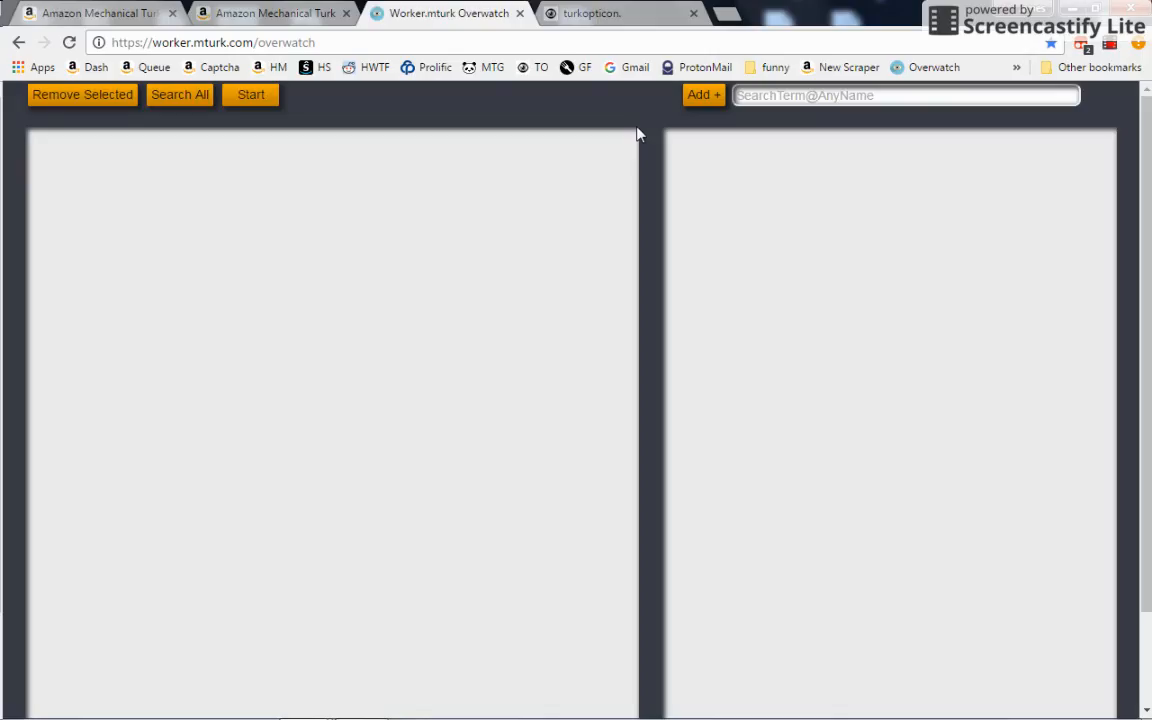
scroll(758, 183, down, 3)
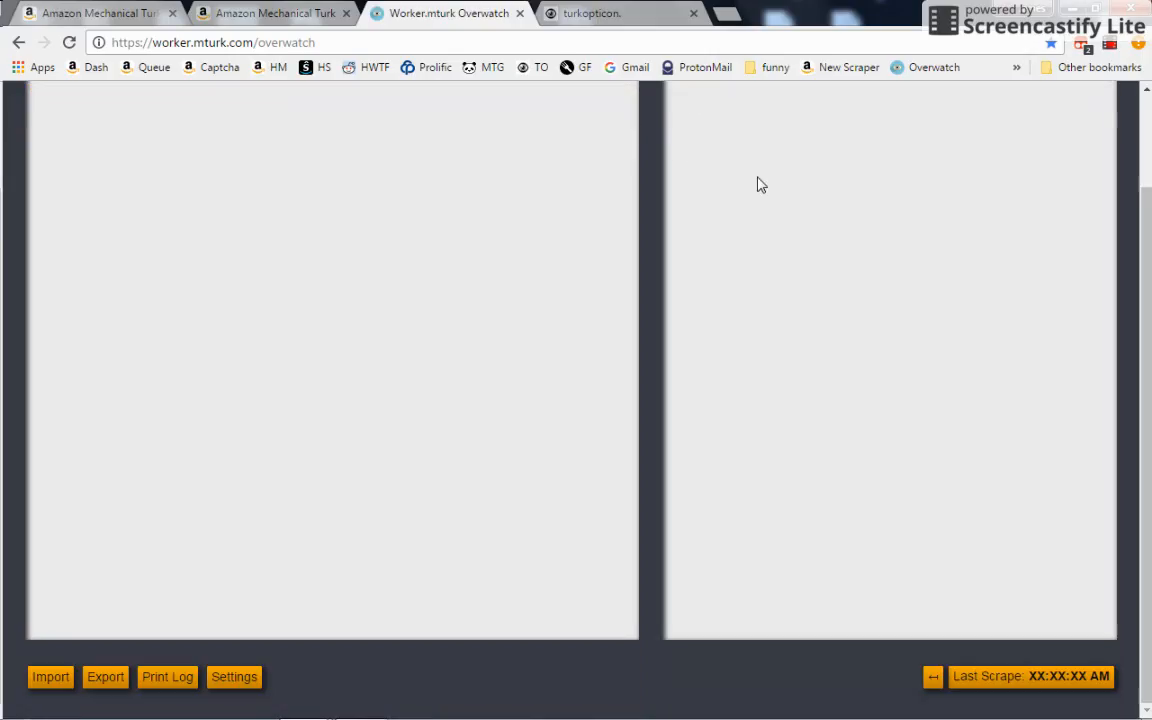
scroll(758, 183, up, 3)
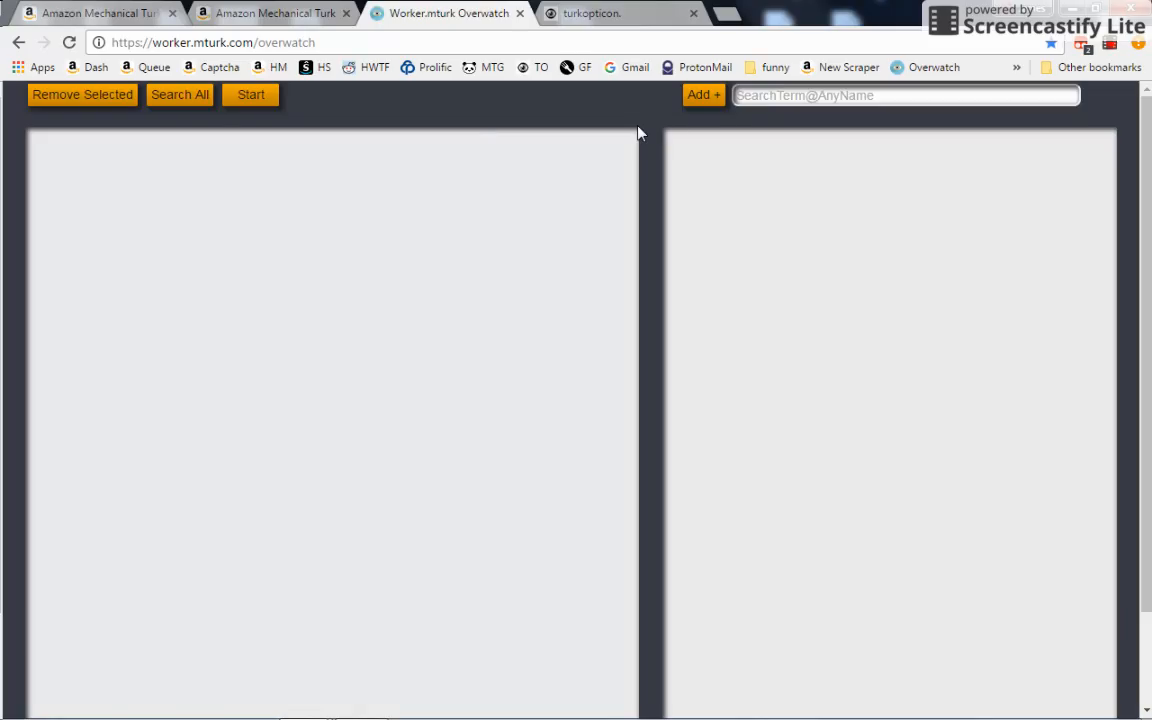
scroll(656, 177, down, 3)
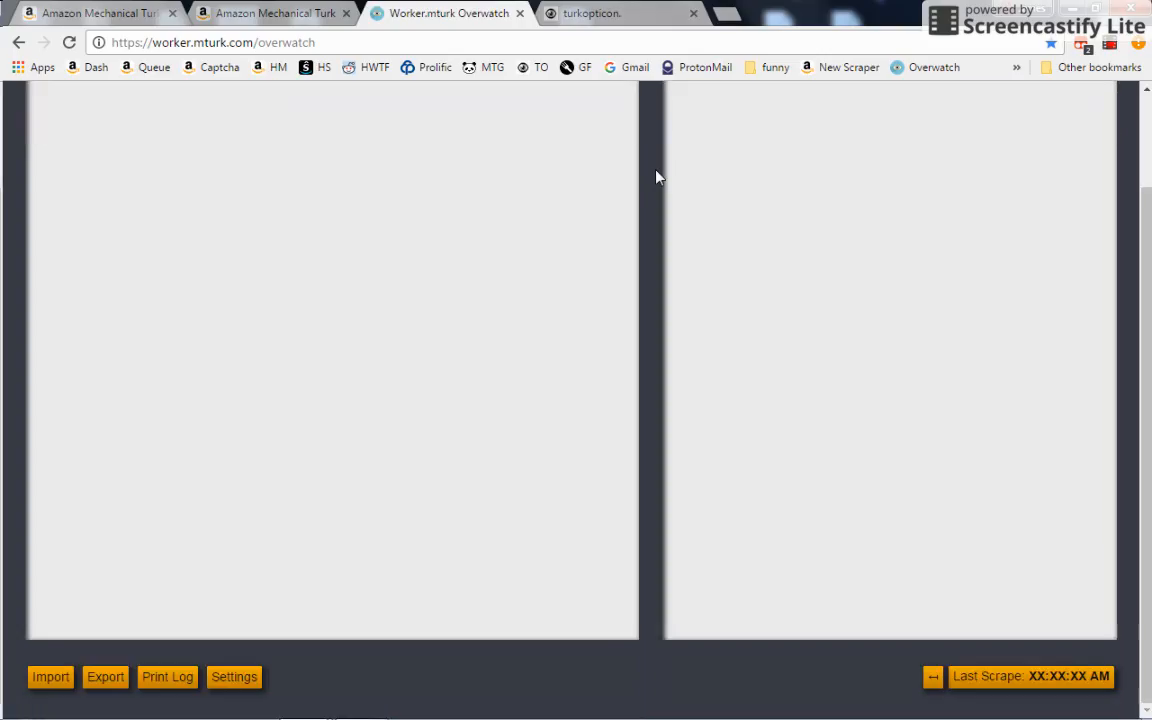
scroll(656, 177, up, 3)
click(784, 97)
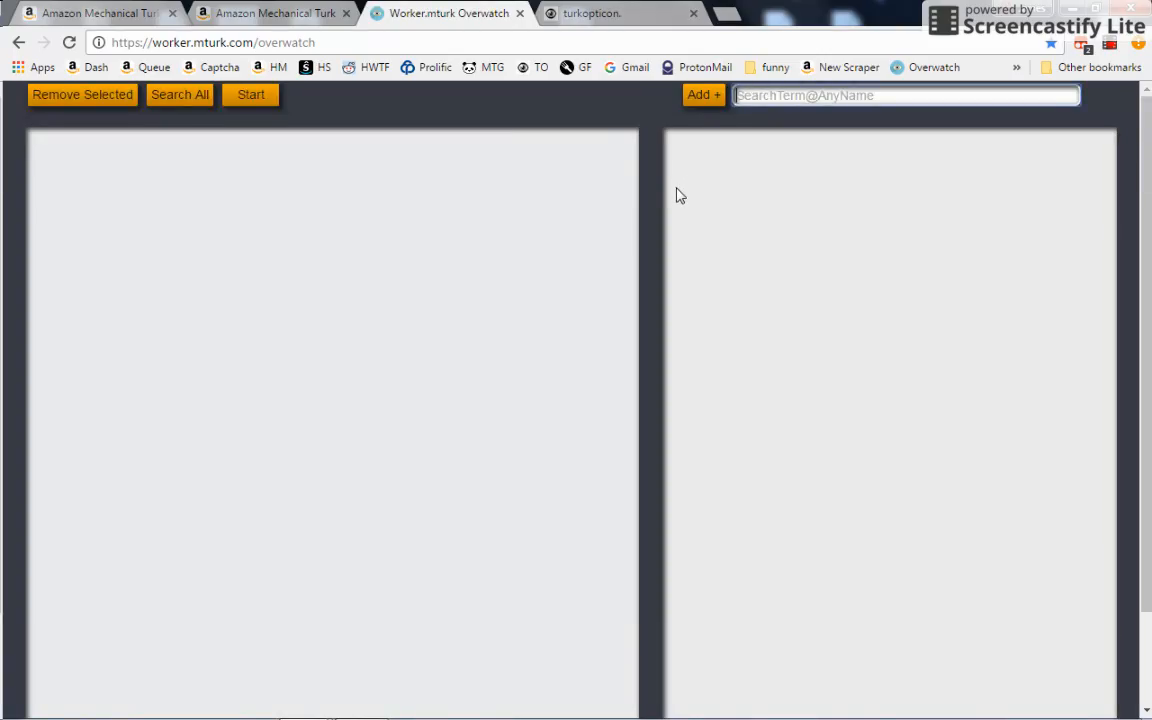
scroll(635, 162, down, 3)
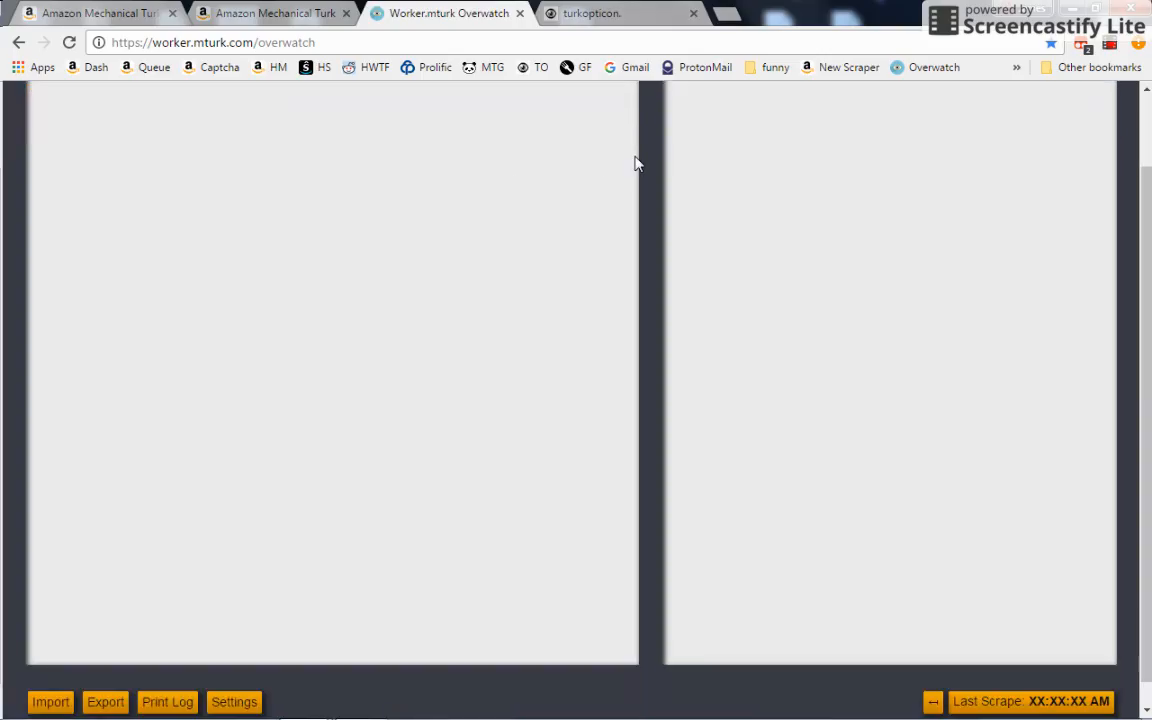
scroll(633, 164, up, 3)
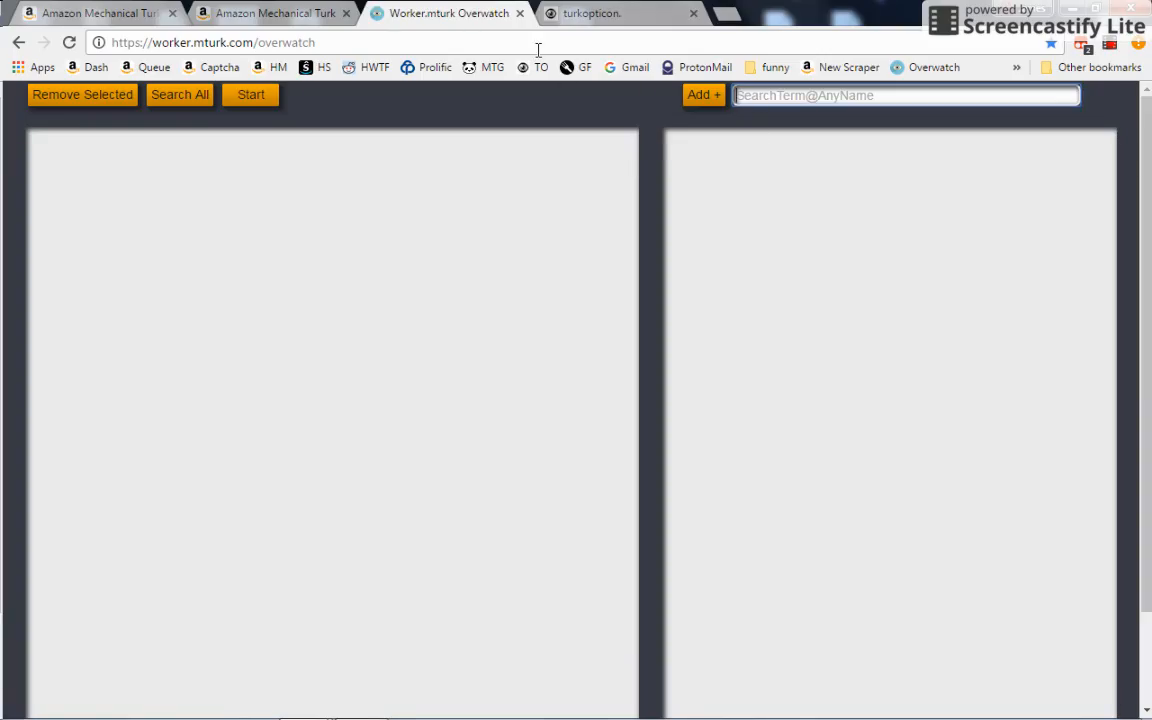
Switch to the Turkopticon results and copy the requester name ProductRnR from the first review
click(572, 14)
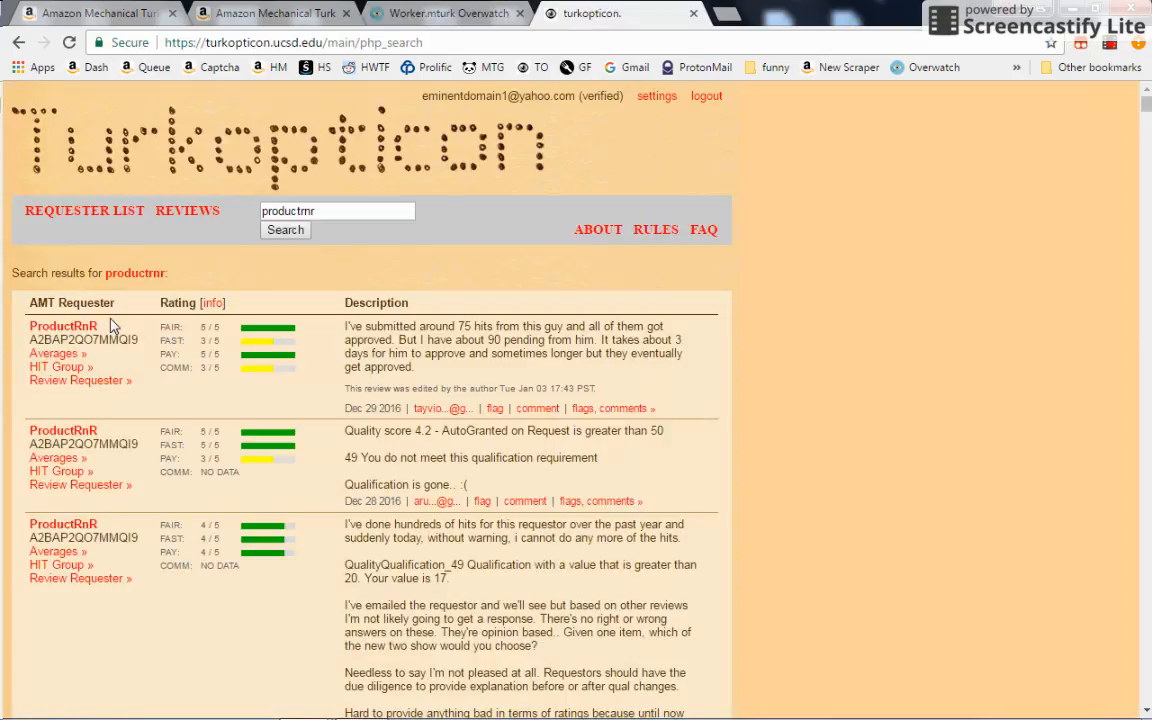
drag(98, 326, 31, 325)
right_click(31, 326)
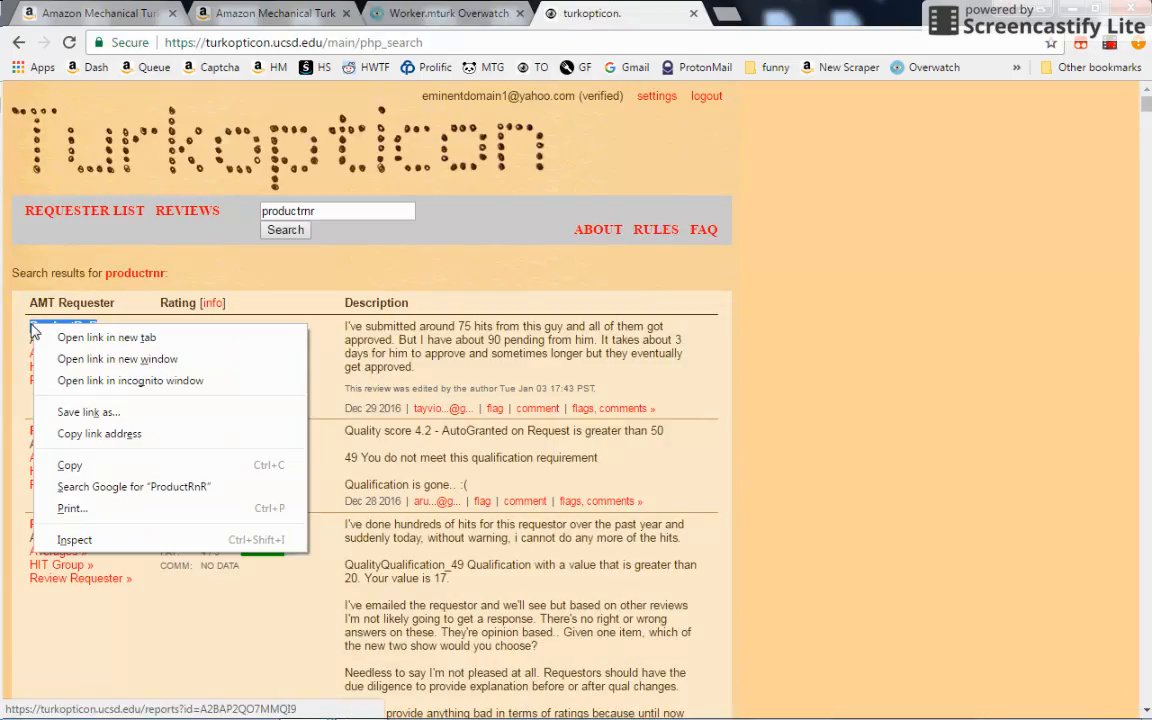
click(80, 467)
click(335, 255)
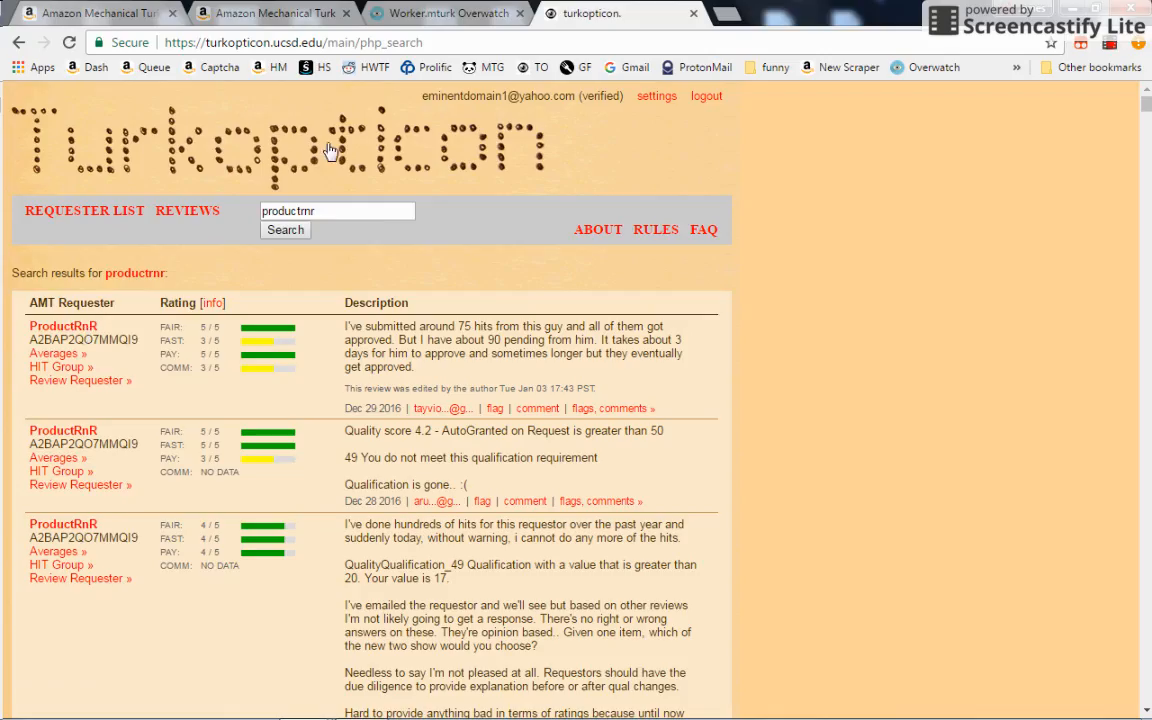
Add a watcher in Overwatch with the copied search term ProductRnR and the display name RNR
click(430, 16)
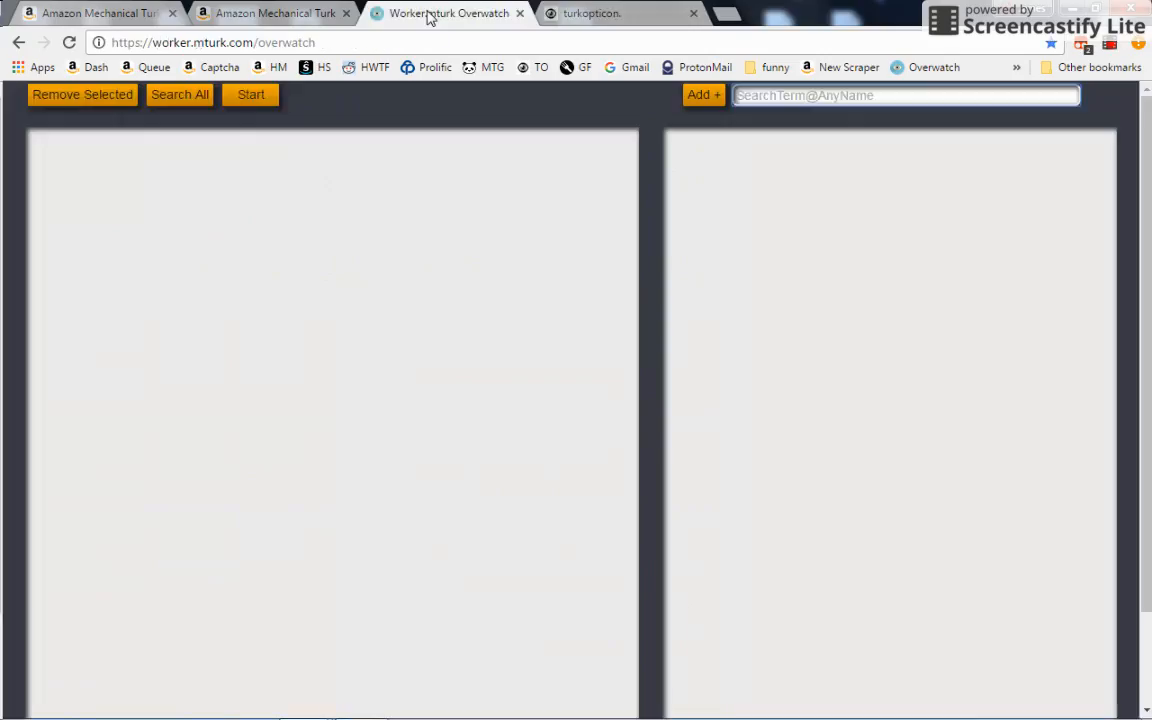
right_click(767, 104)
click(799, 233)
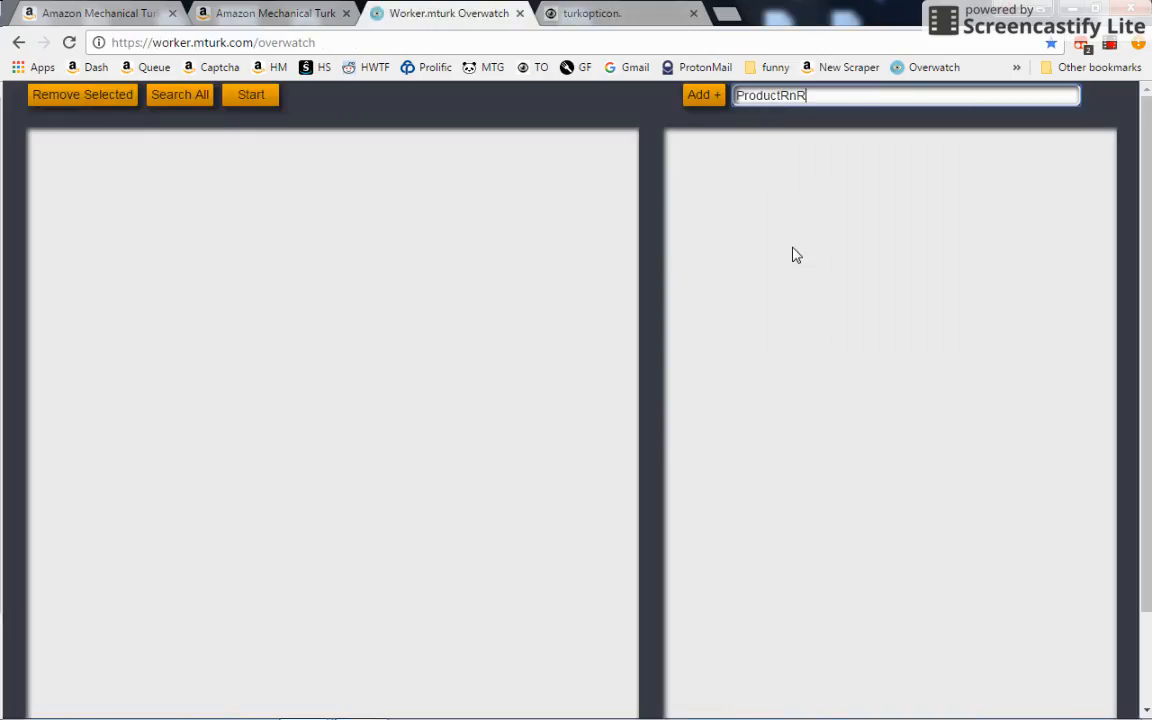
text(@RNR)
click(700, 95)
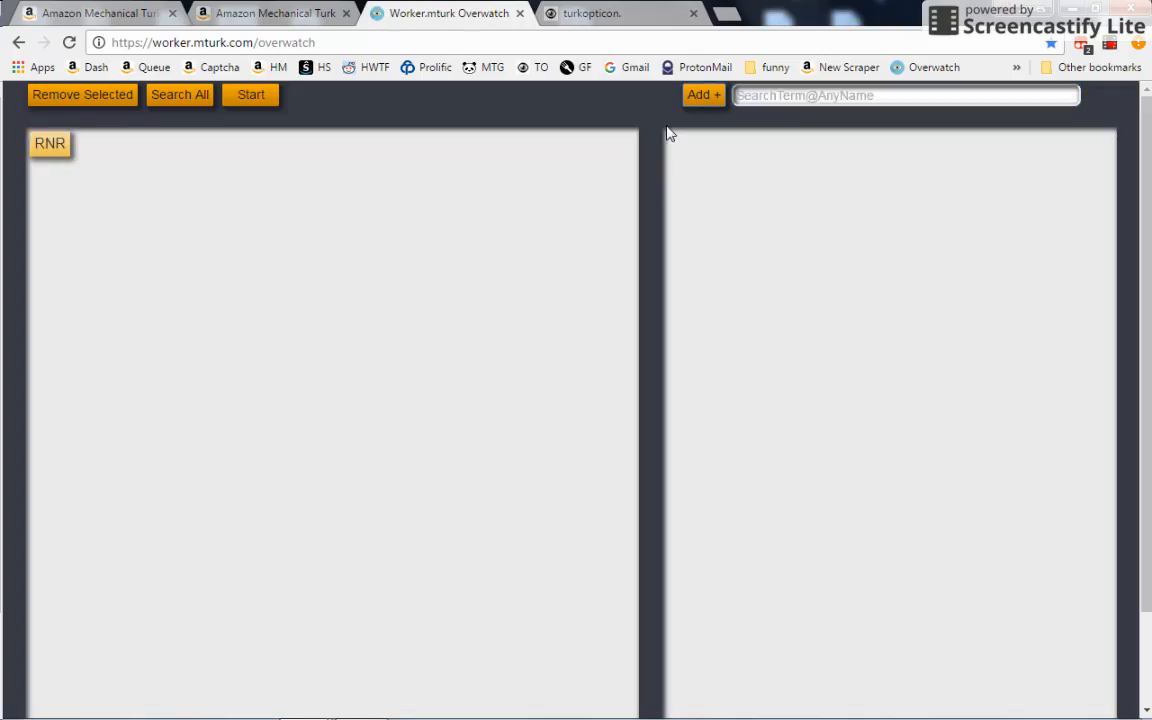
click(751, 90)
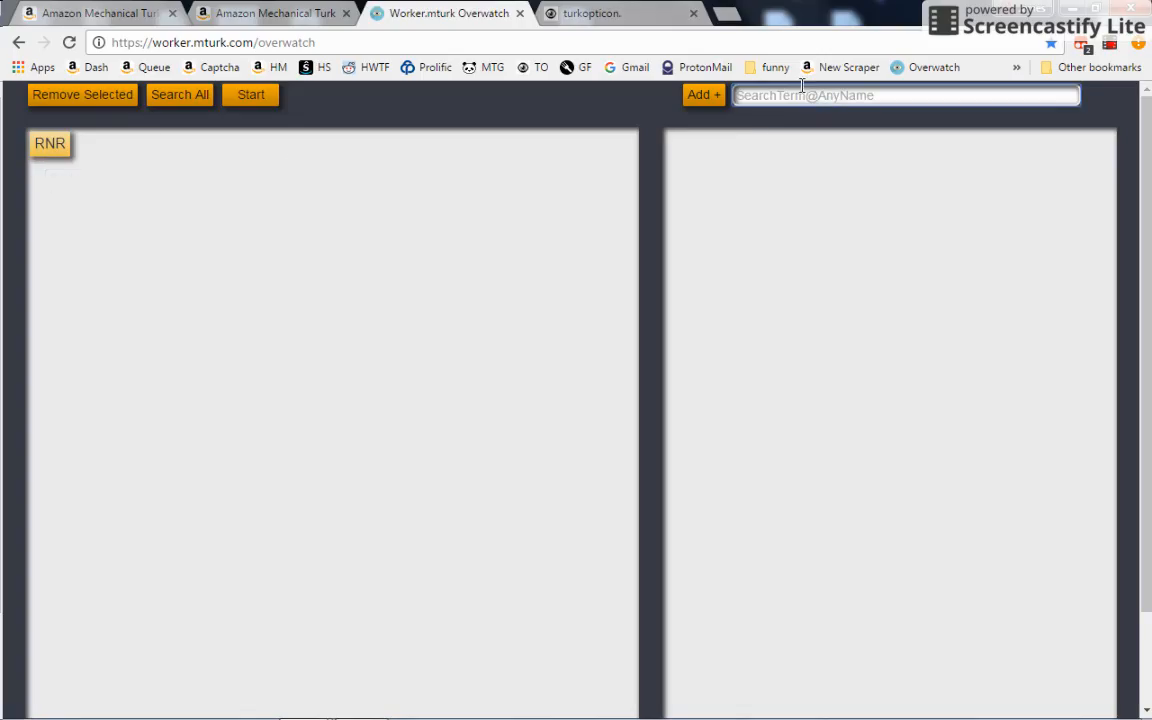
Remove the RNR watcher from the watch list and confirm the removal
click(47, 146)
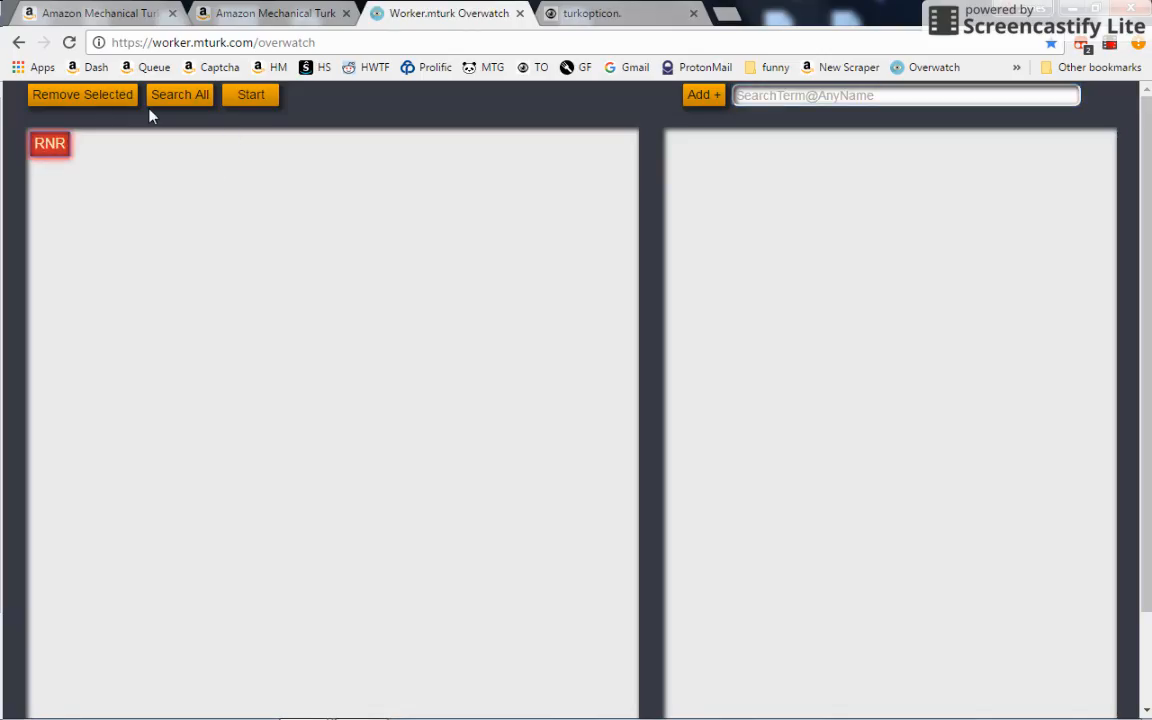
click(104, 107)
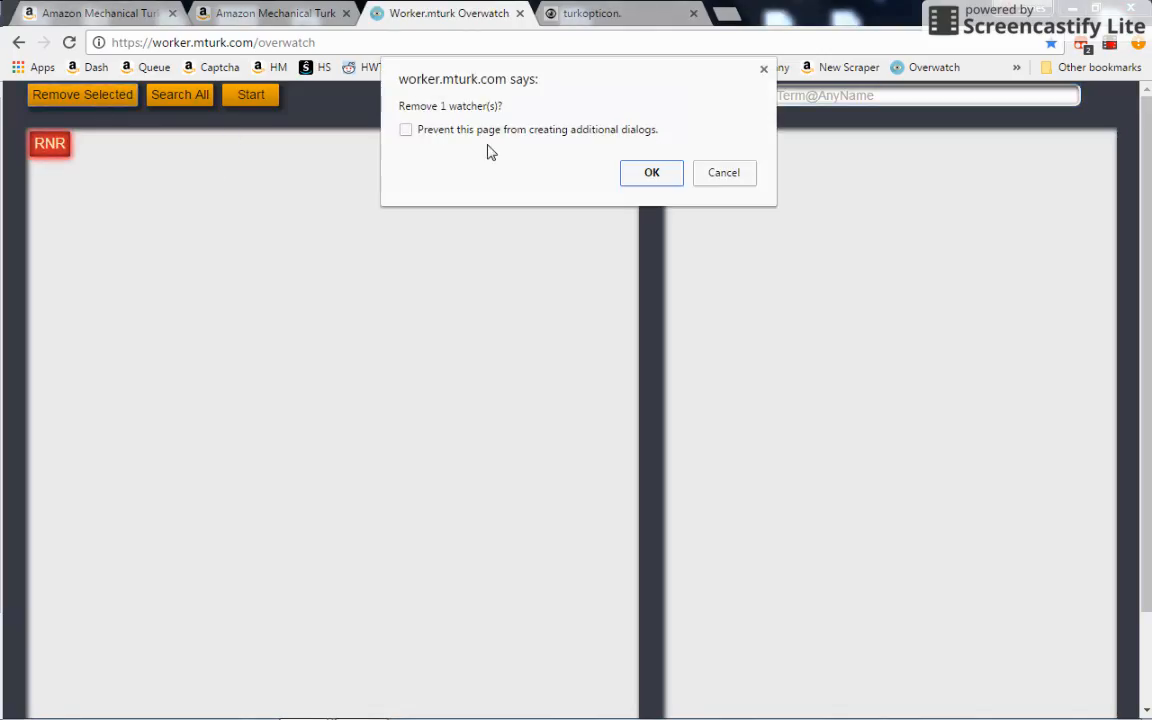
click(636, 176)
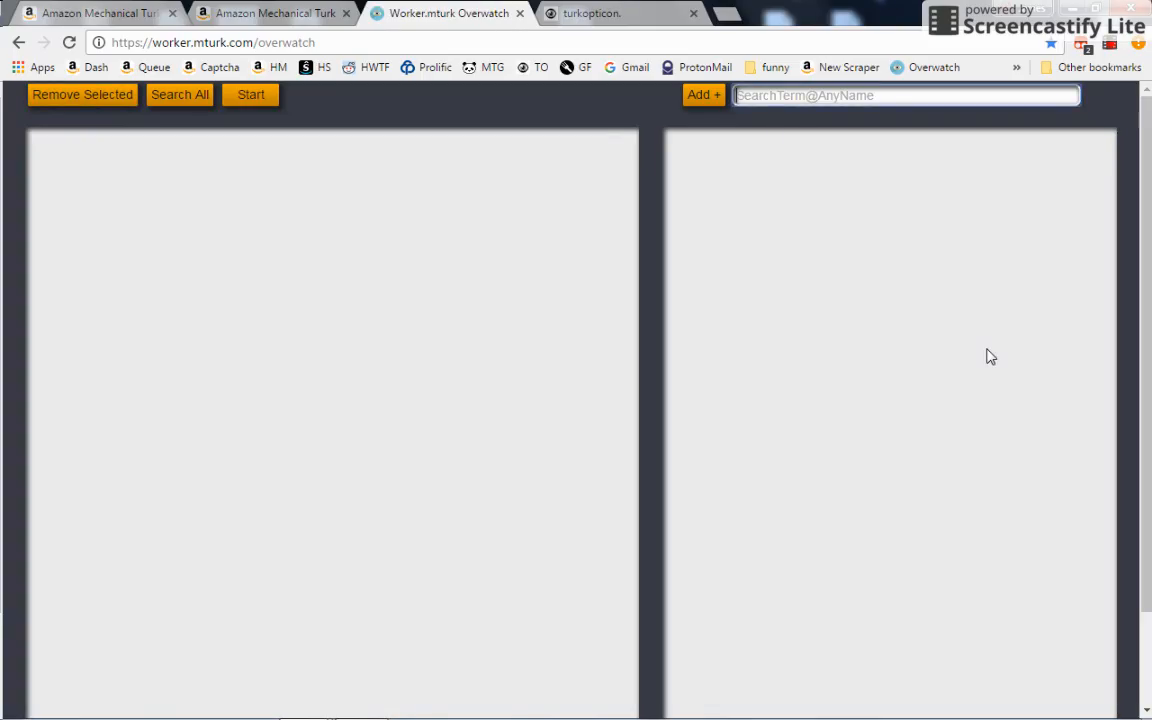
Add a watcher for the search term ProductRnR without a custom display name
key(ctrl+v)
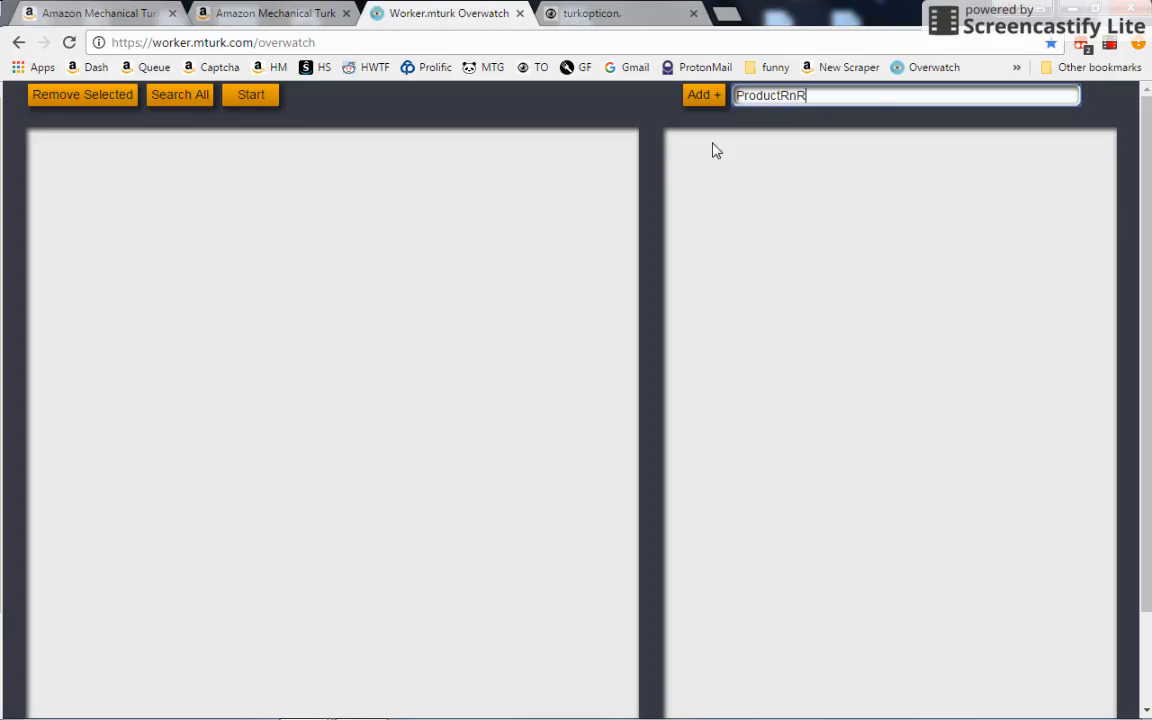
click(700, 97)
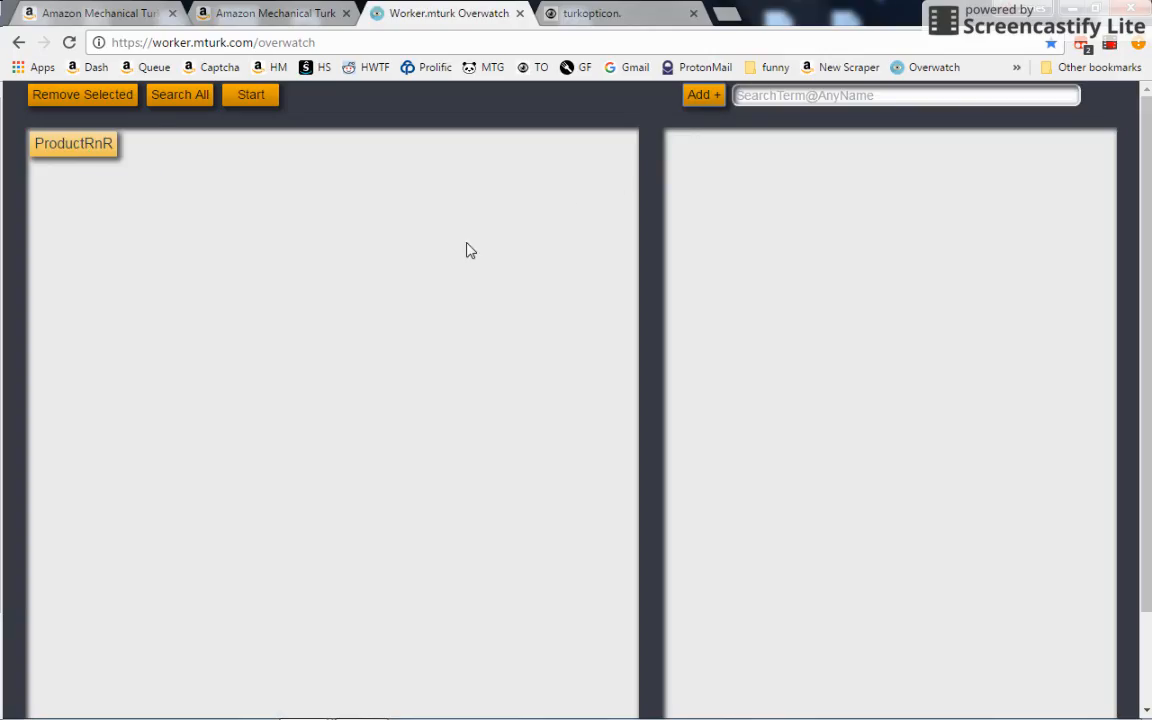
scroll(490, 240, down, 1)
scroll(702, 576, up, 1)
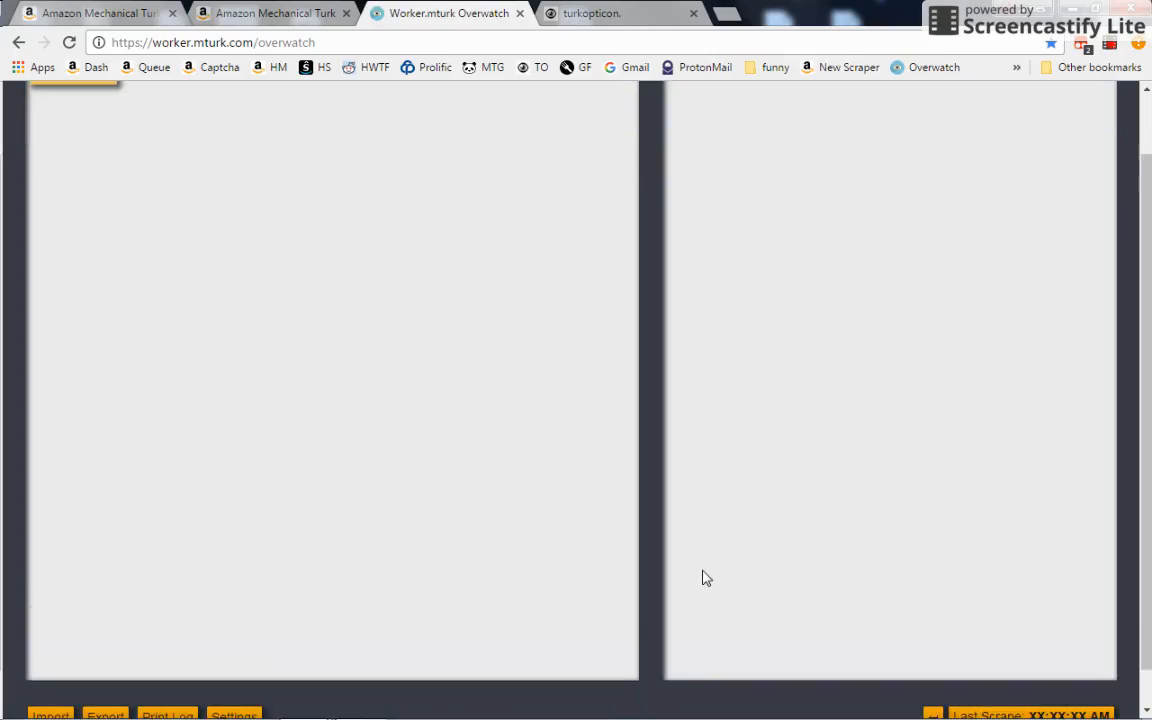
Switch to Turkopticon and copy the requester ID listed under ProductRnR in the first review
click(590, 12)
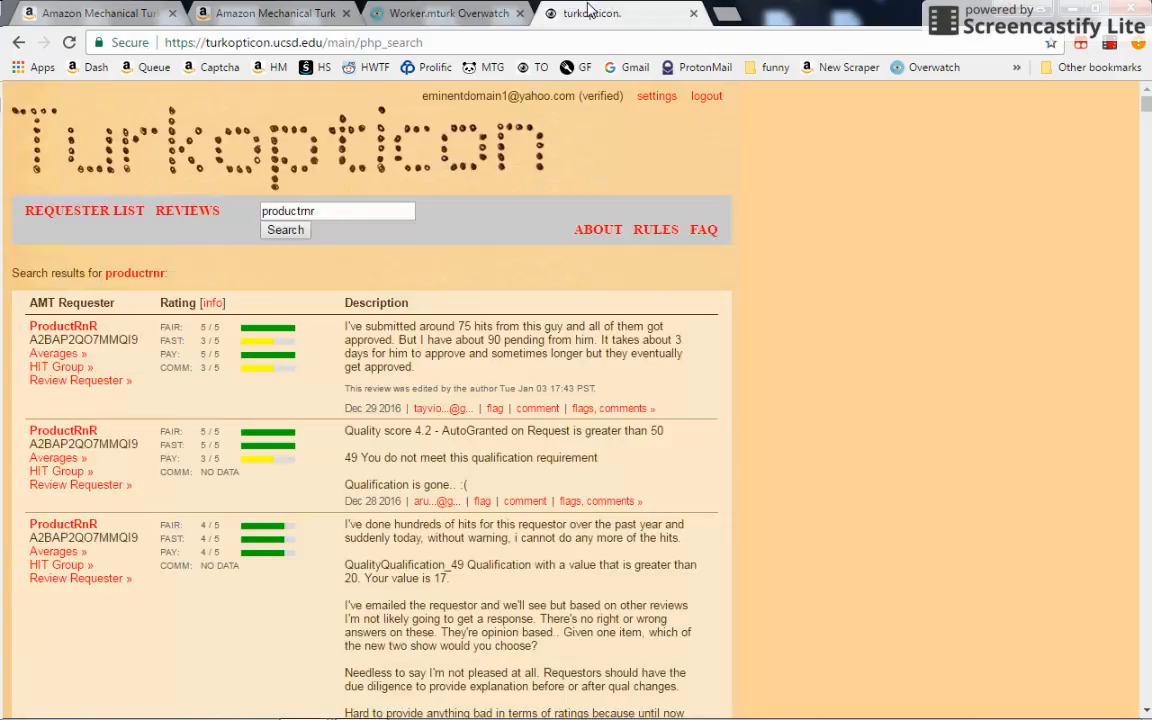
double_click(110, 340)
right_click(112, 344)
click(145, 352)
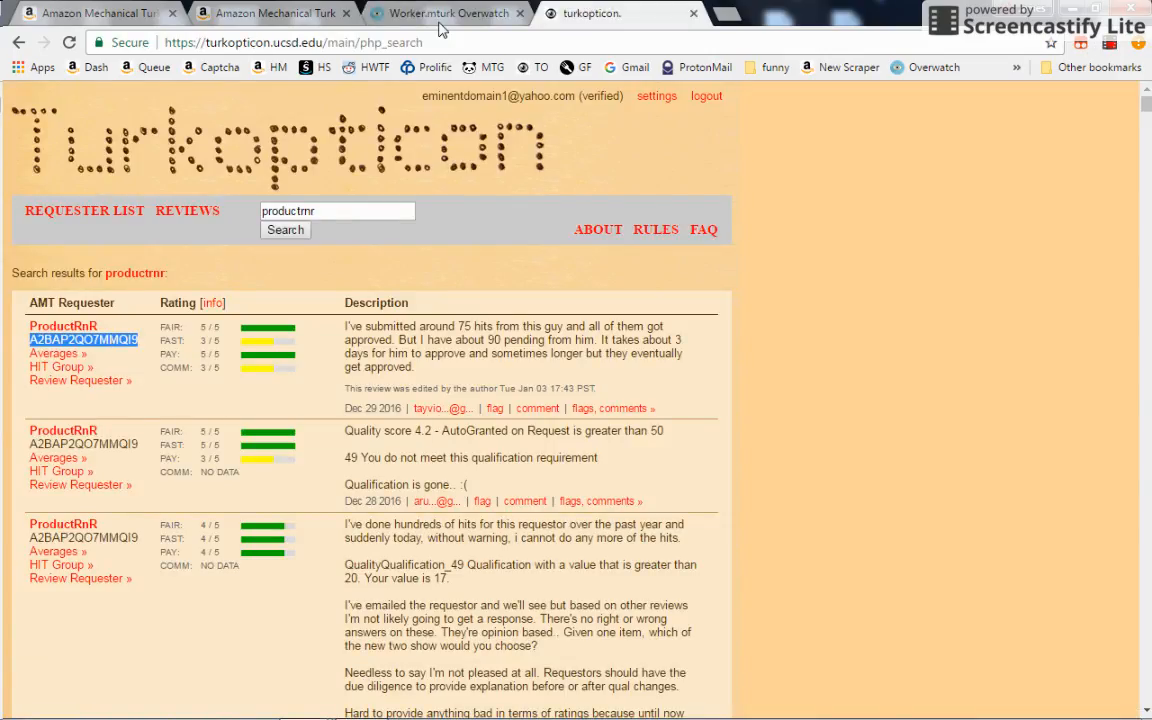
Add a watcher in Overwatch for the copied requester ID with the display name RNR
key(ctrl+shift+Tab)
click(769, 95)
key(ctrl+v)
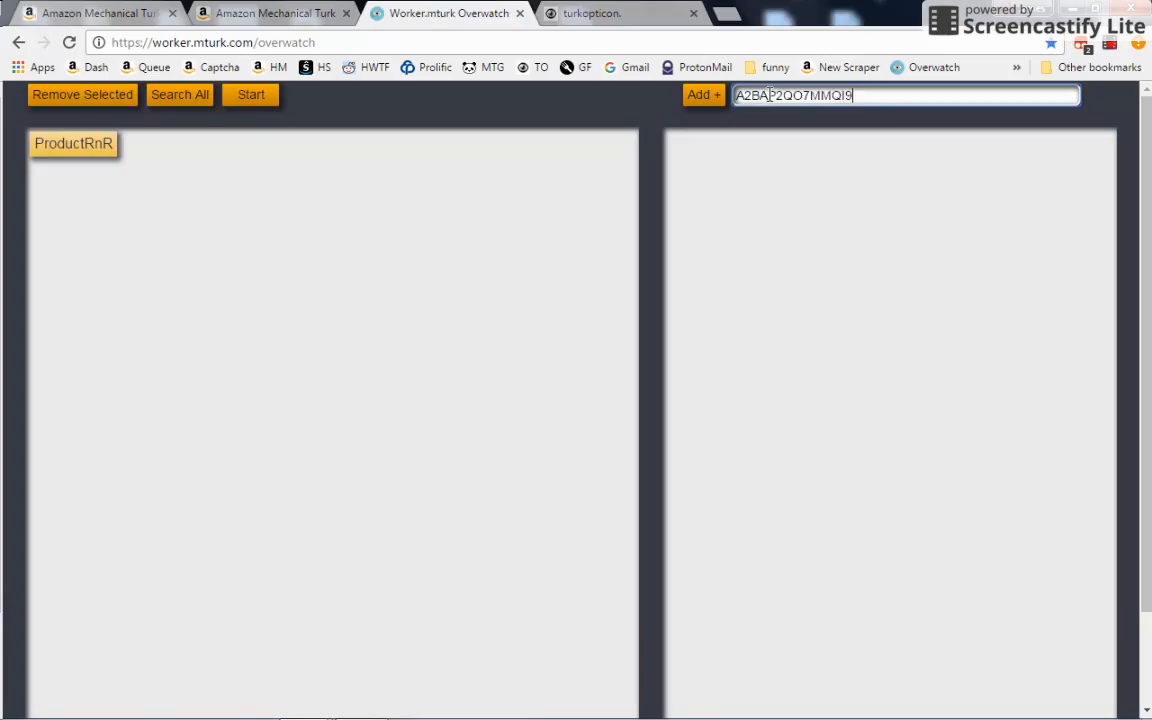
text(@RNR)
click(706, 97)
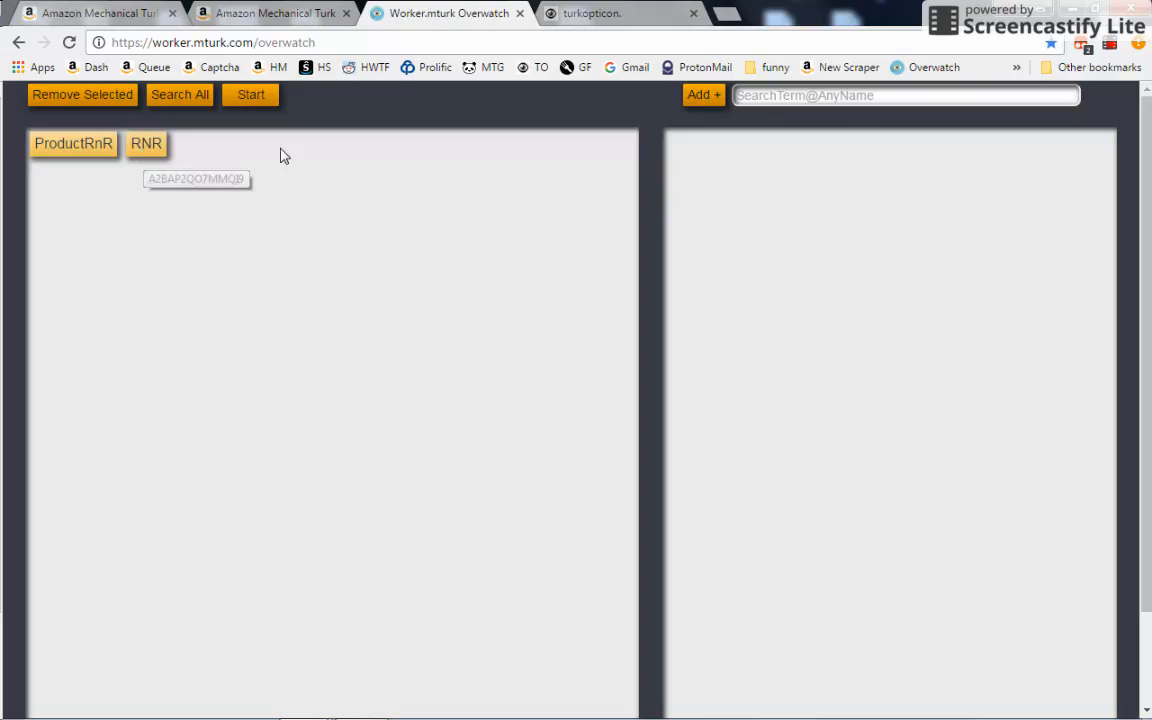
Remove the ProductRnR watcher from the watch list and confirm the removal
click(95, 148)
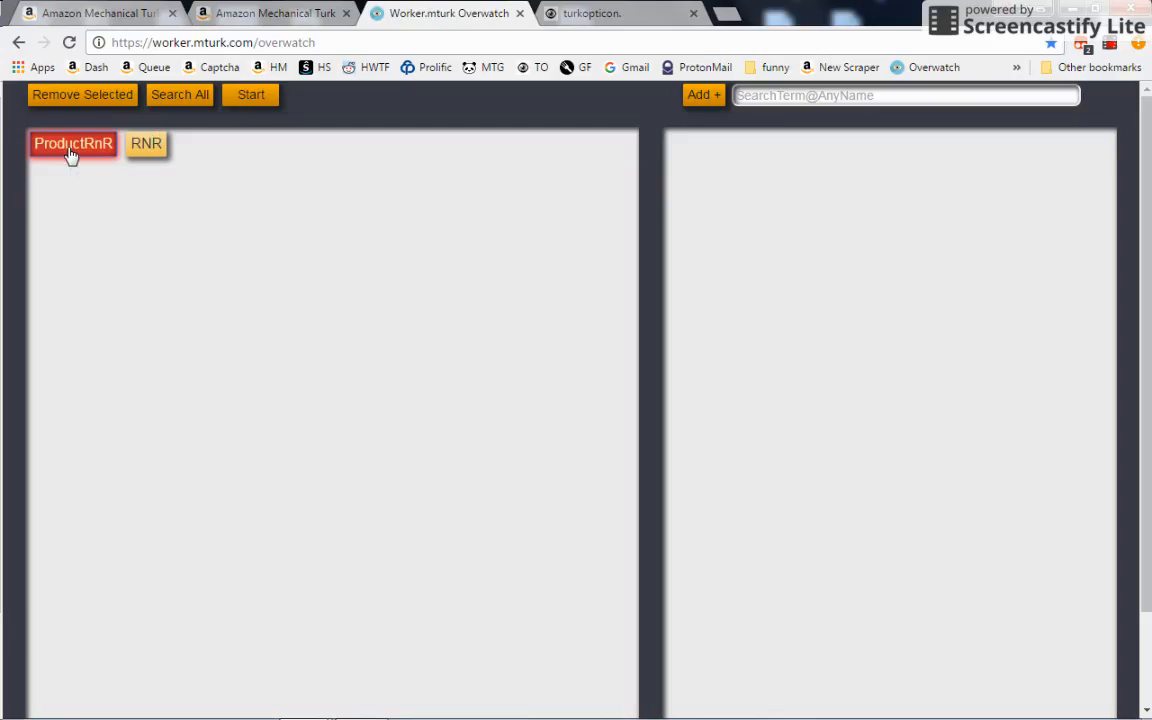
click(86, 95)
click(645, 175)
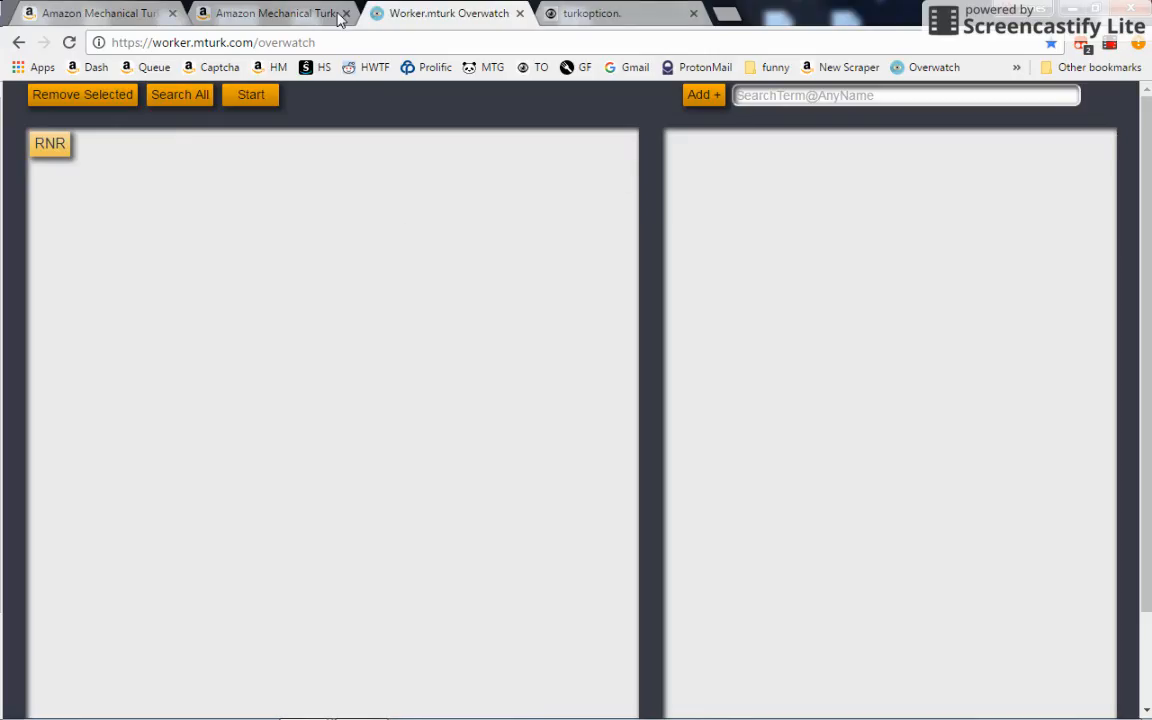
Switch to the shopping receipt HIT preview on Mechanical Turk and copy the group ID from its web address
click(222, 12)
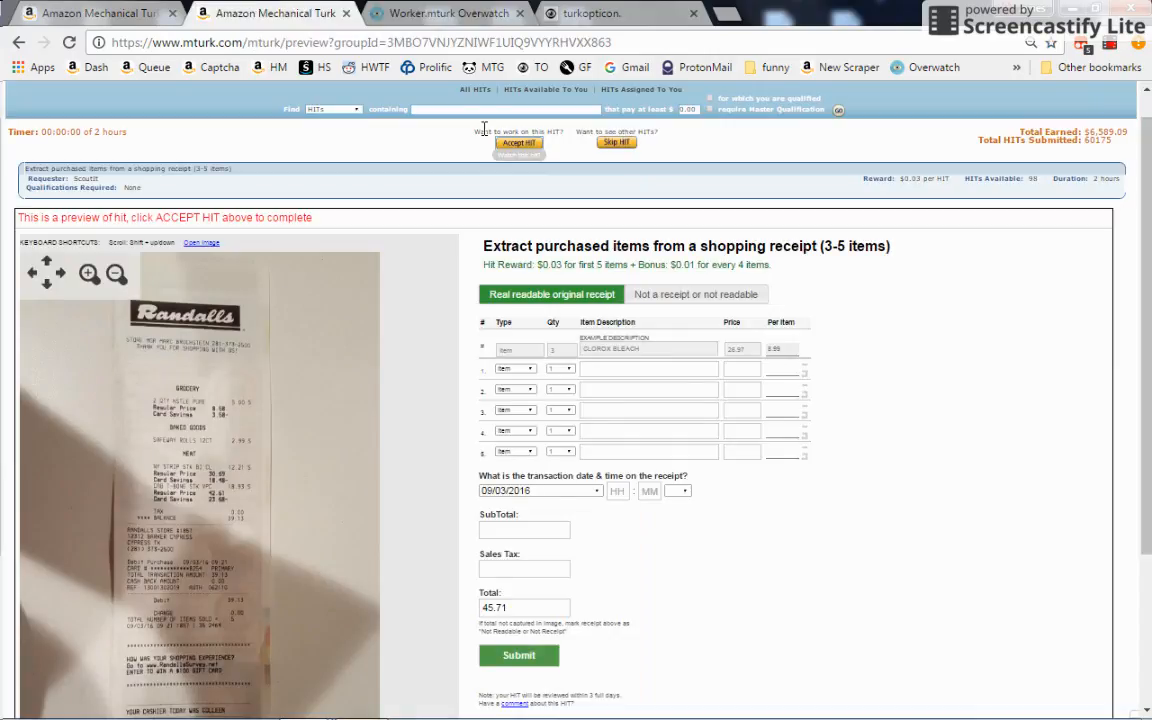
double_click(440, 42)
right_click(440, 42)
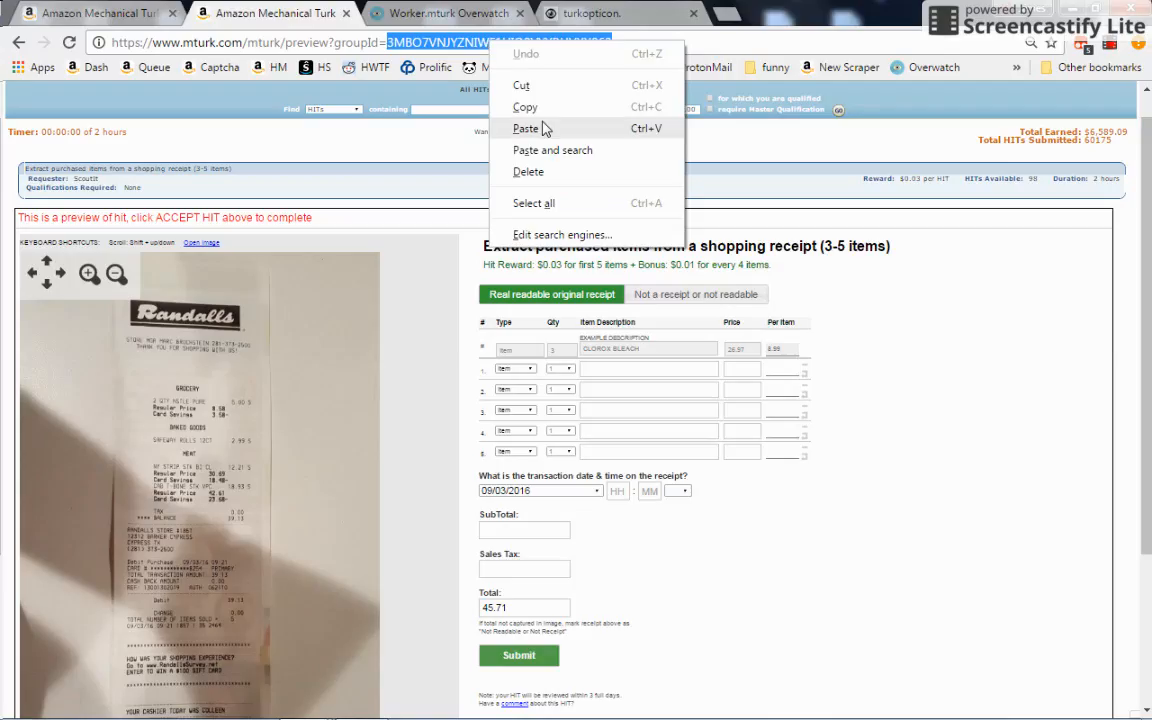
click(535, 108)
click(476, 8)
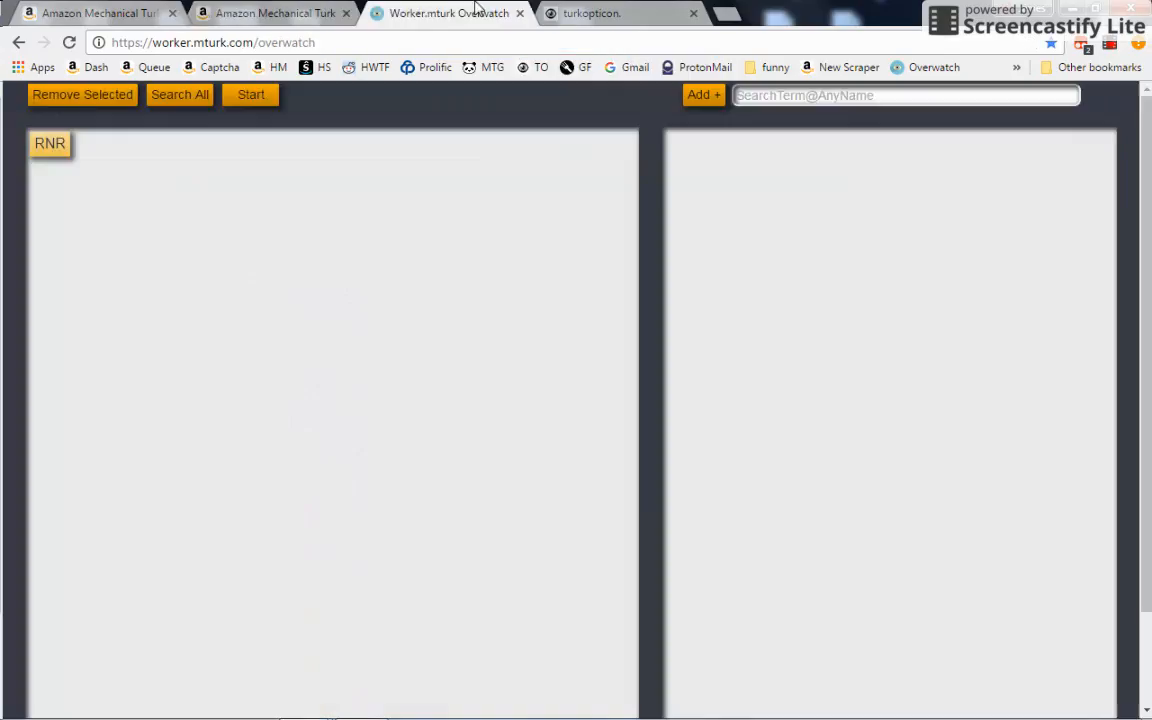
click(222, 12)
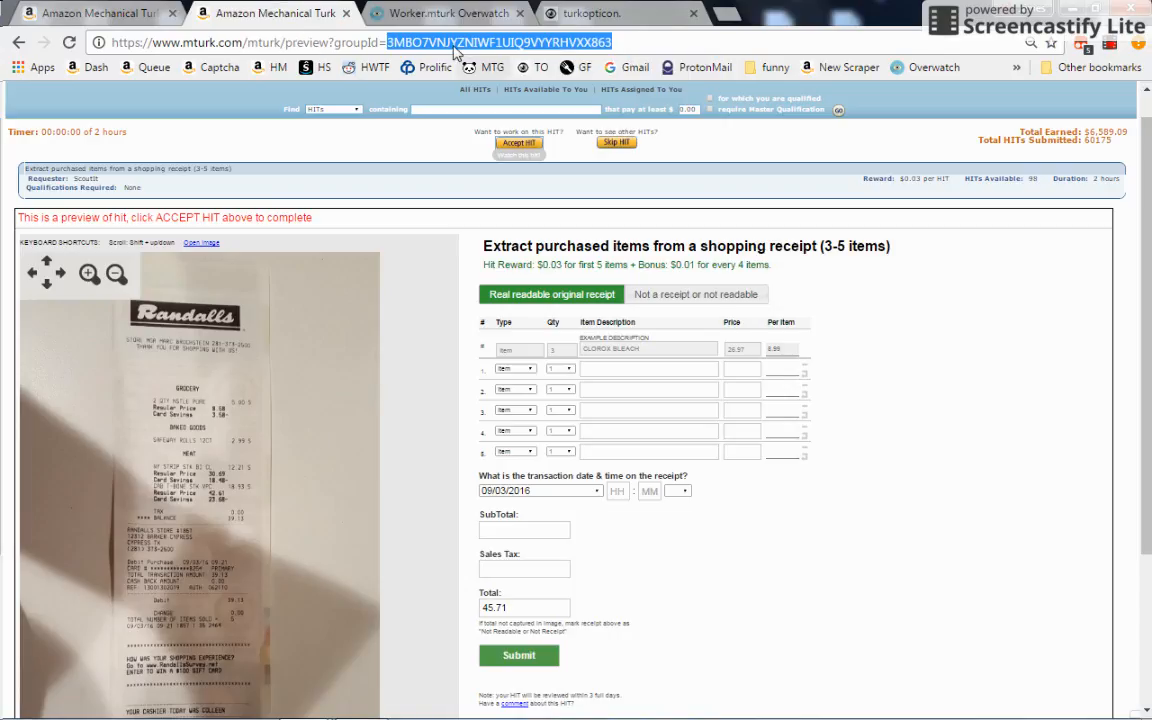
click(375, 42)
drag(387, 42, 603, 42)
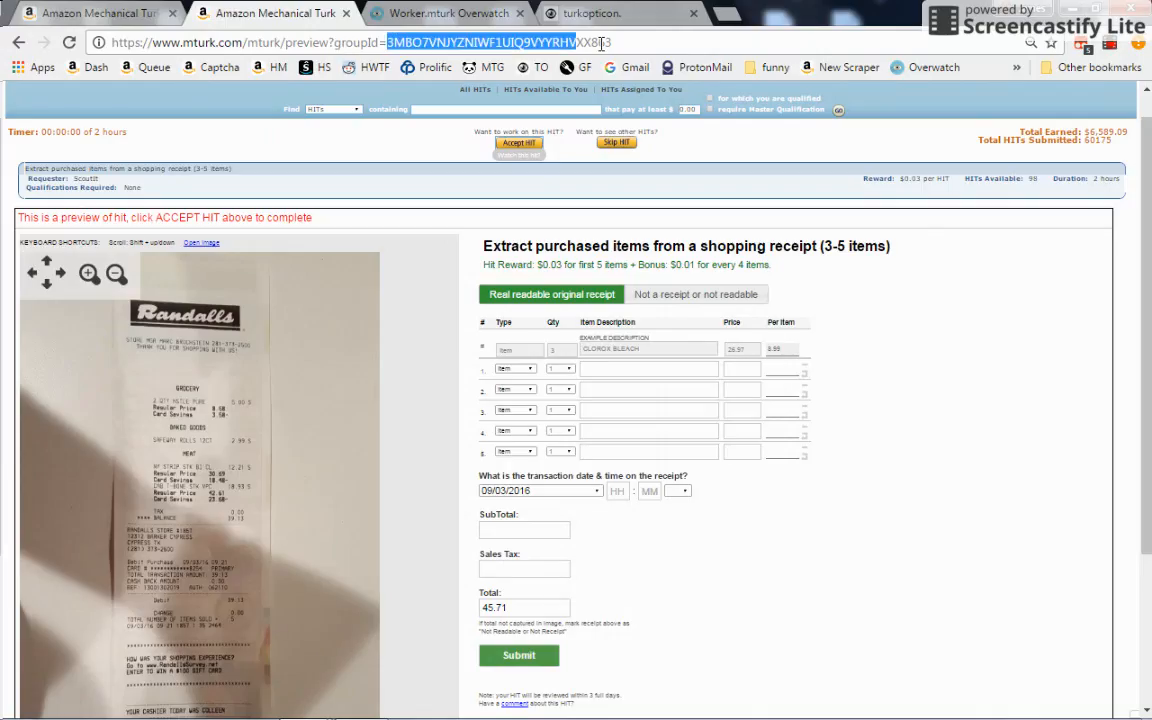
Add a watcher in Overwatch for the copied HIT group ID with the display name Scout
click(410, 12)
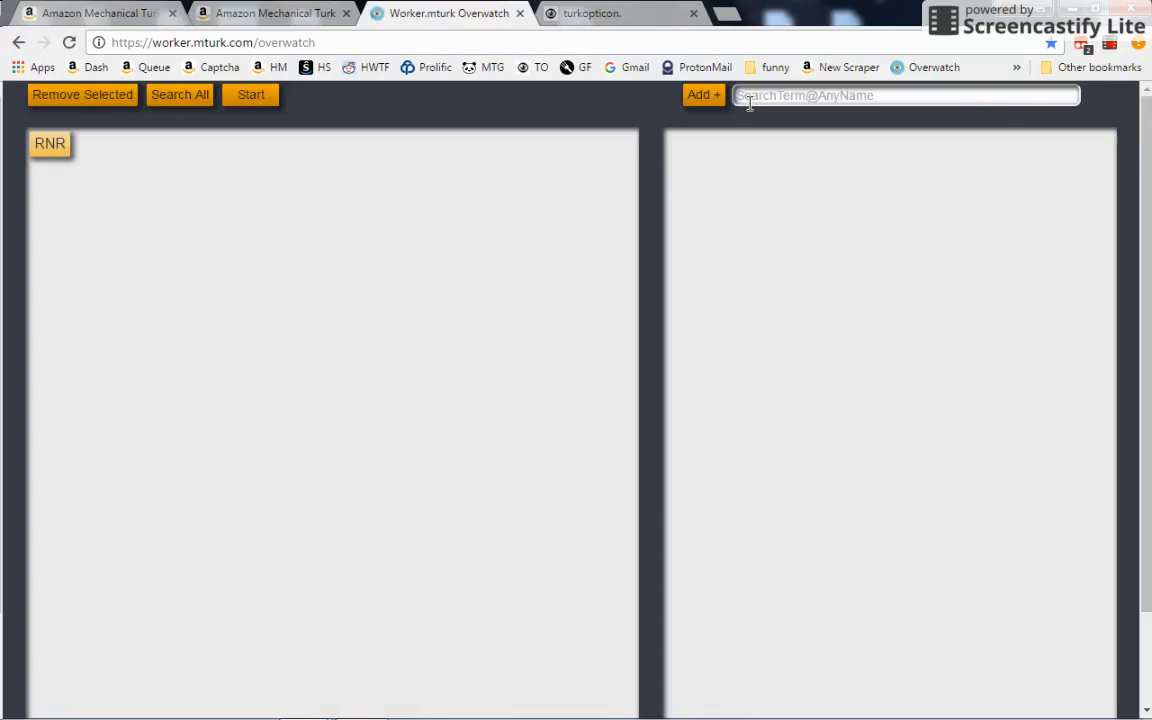
right_click(749, 100)
click(794, 206)
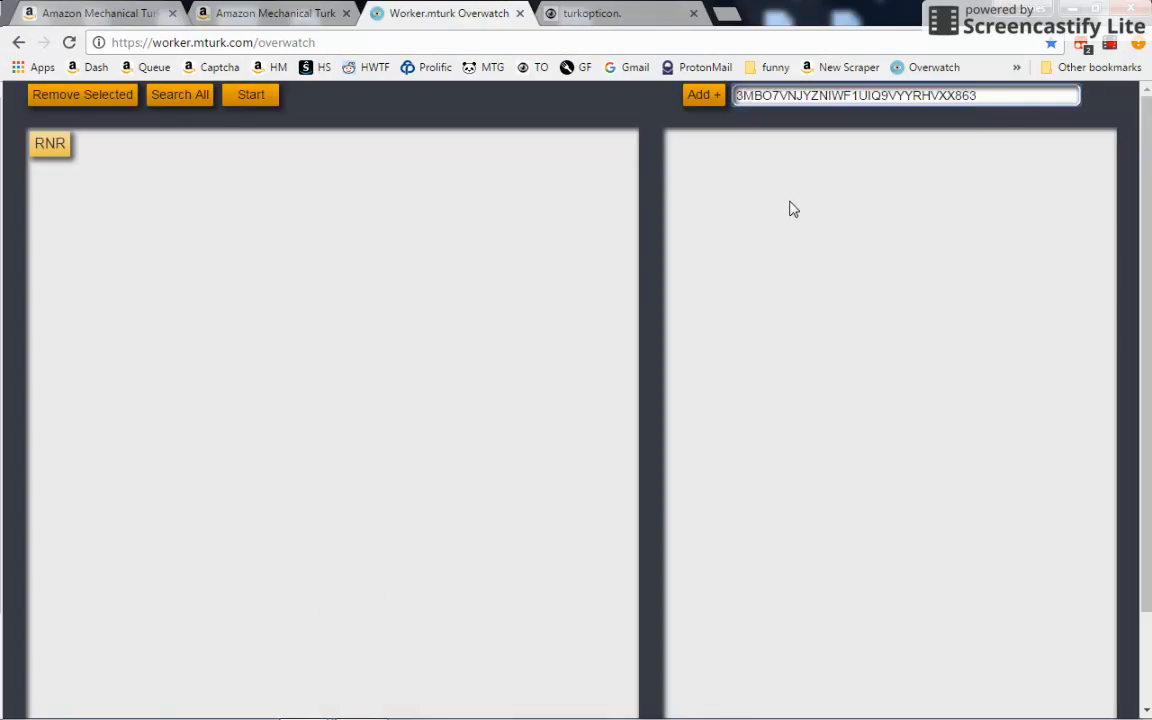
text(@Scout)
click(704, 97)
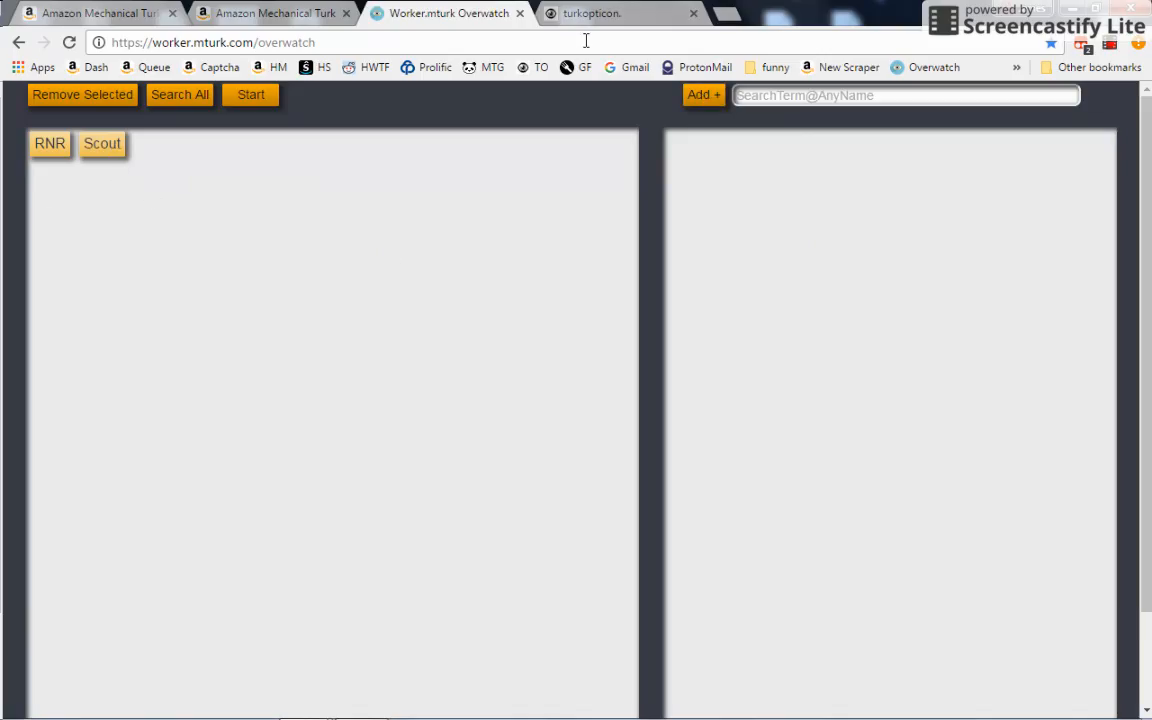
Switch to the shopping receipt HIT preview on Mechanical Turk and examine the wording of its title as a possible search term
click(297, 13)
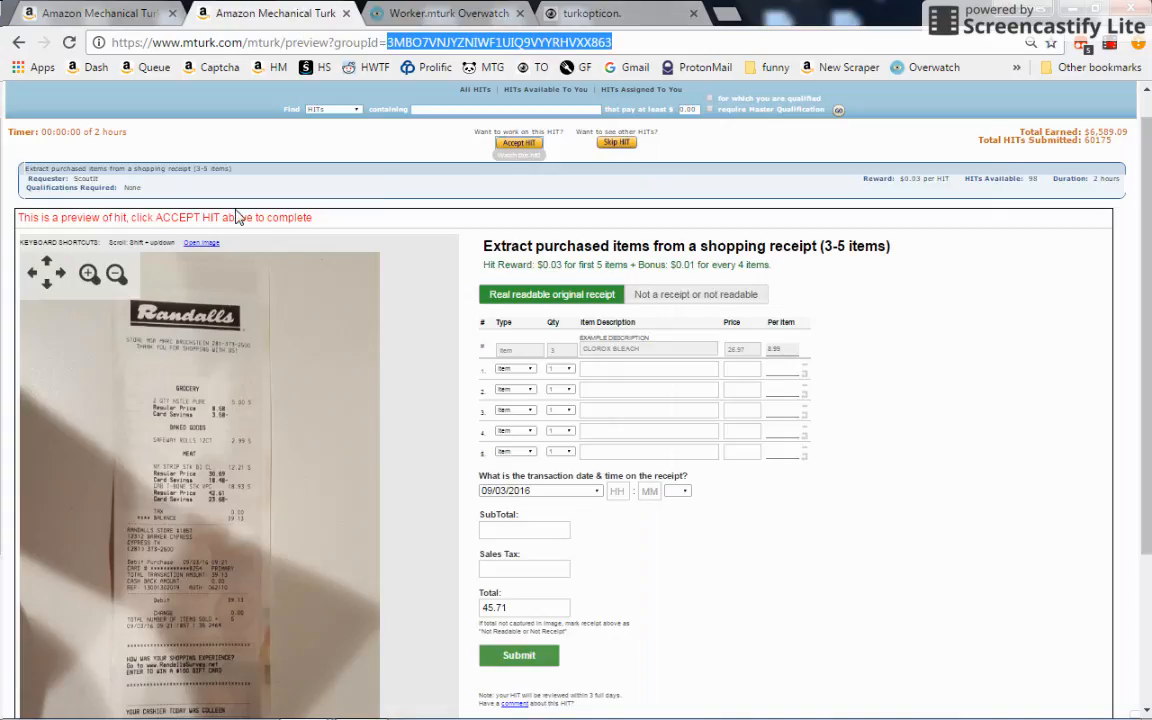
drag(41, 172, 241, 176)
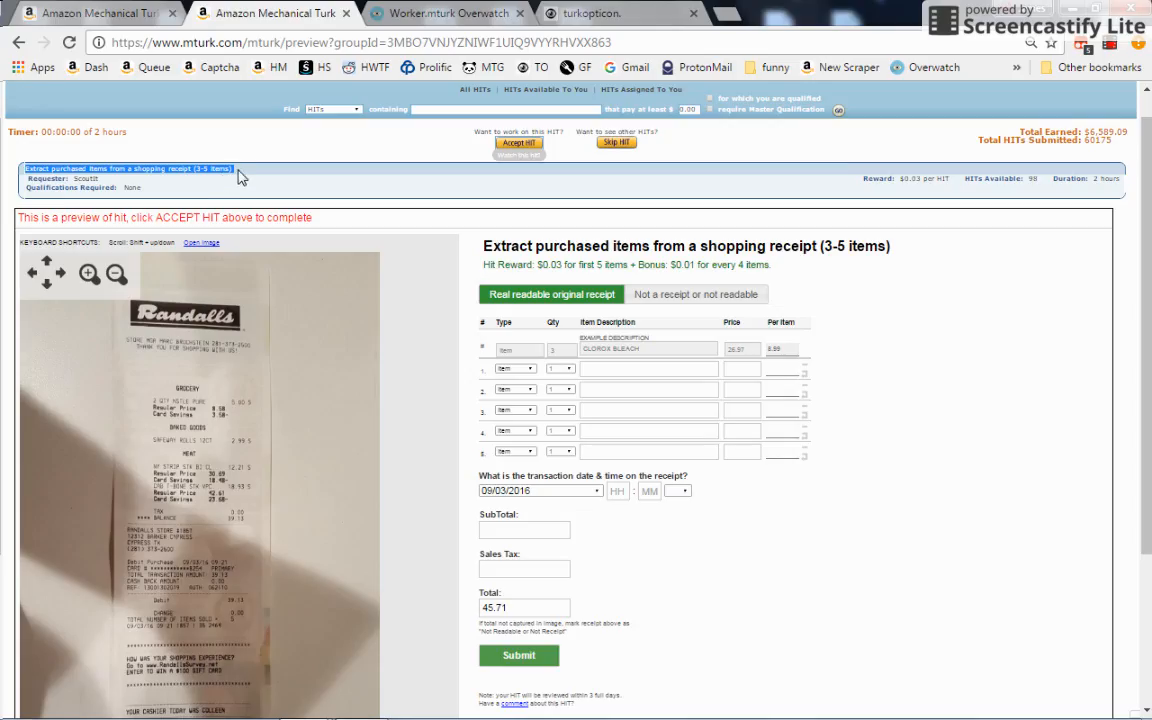
click(222, 170)
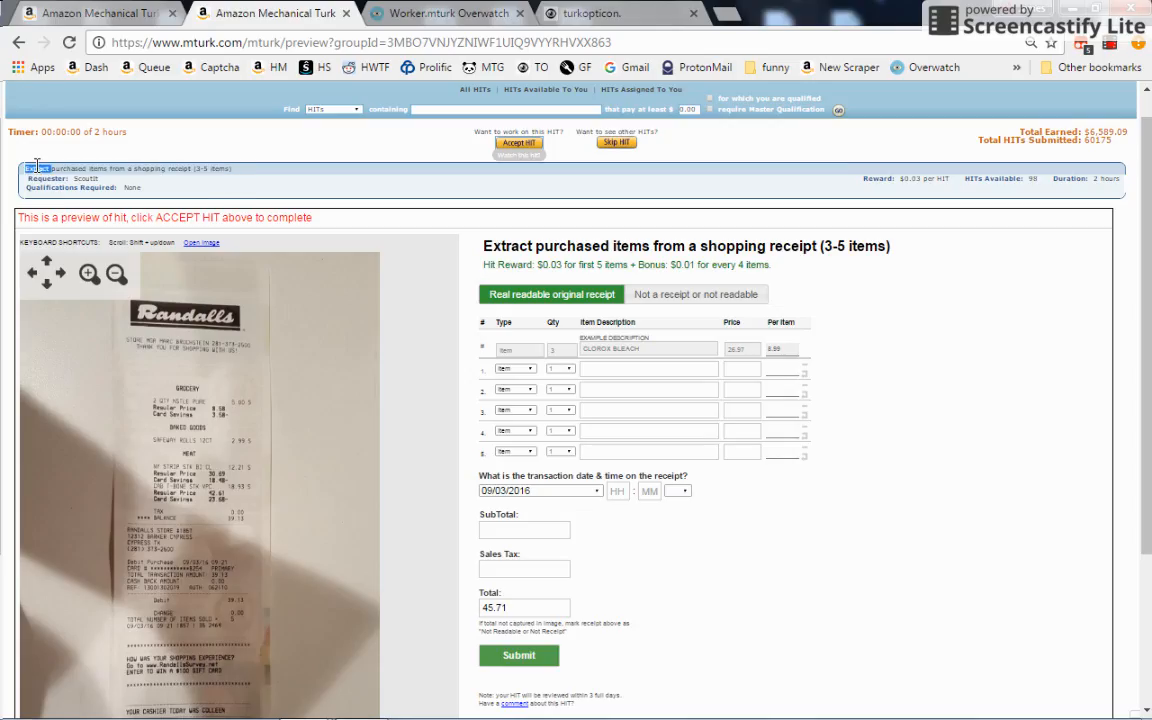
drag(24, 169, 180, 170)
click(284, 142)
Return to the Overwatch page and prepare the new watcher entry for input
click(370, 16)
click(777, 97)
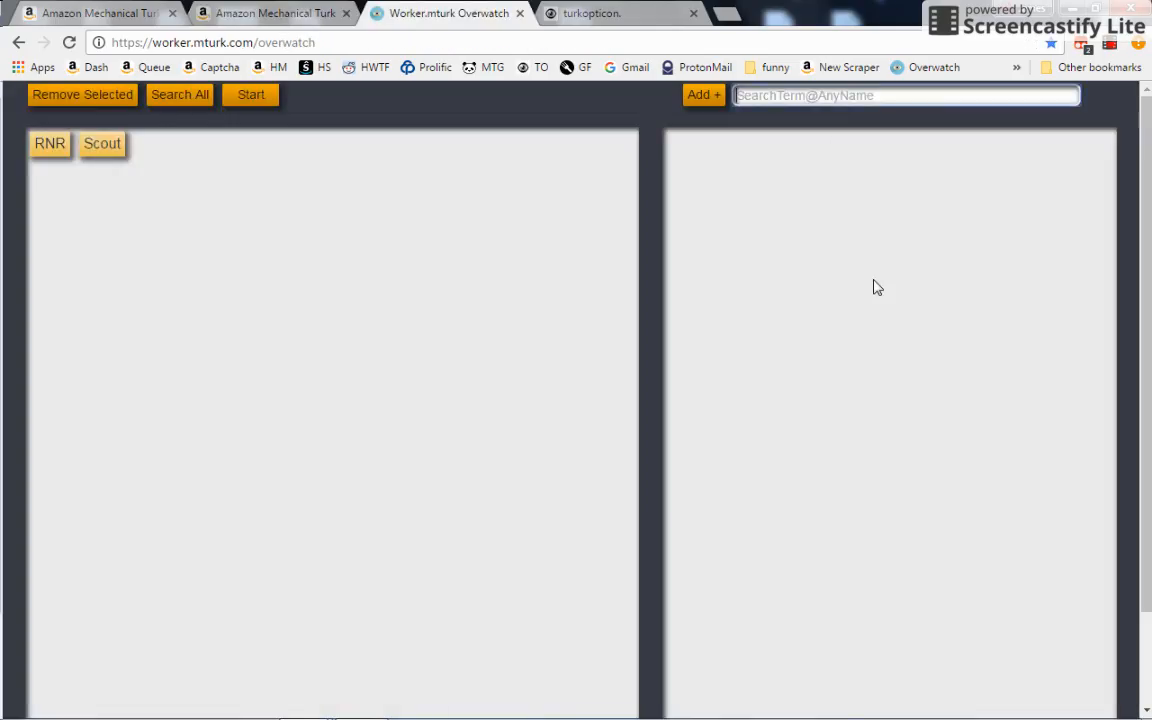
text(Sur)
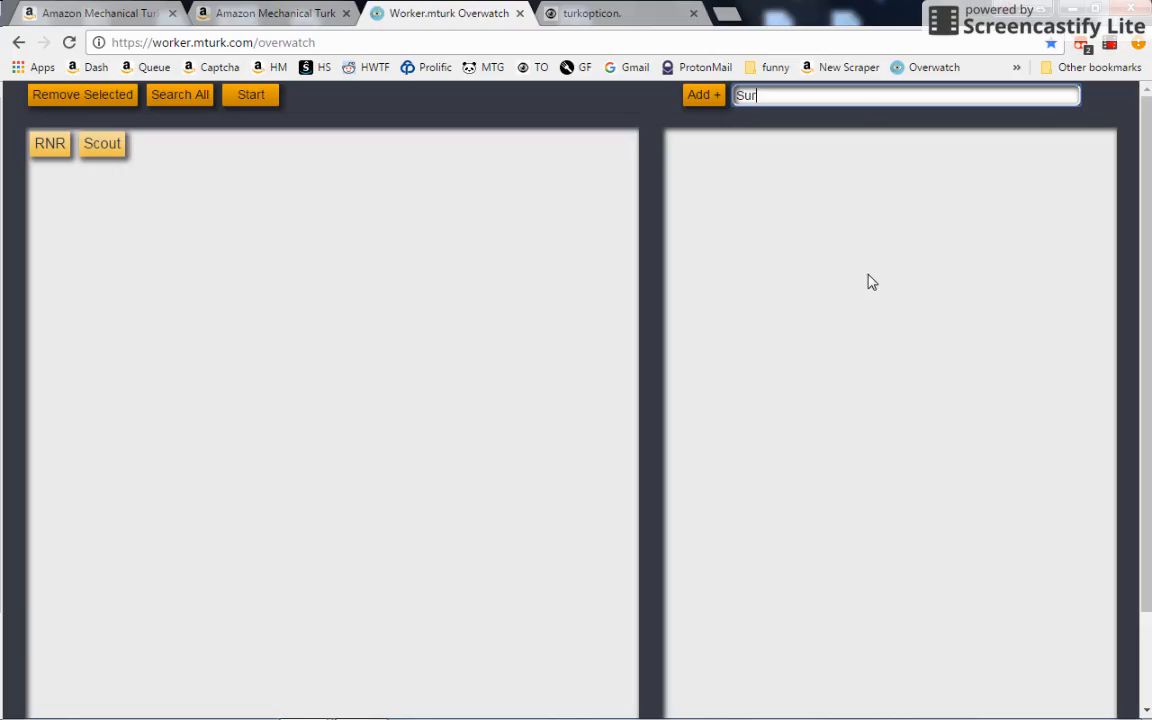
text(vey@)
key(BackSpace)
key(BackSpace)
key(BackSpace)
key(BackSpace)
key(BackSpace)
key(BackSpace)
key(BackSpace)
text(Rev)
key(BackSpace)
text(ce)
key(BackSpace)
key(BackSpace)
key(BackSpace)
key(BackSpace)
Add a watcher for the search term Survey with the display name random surveys
text(Survey@random surveys)
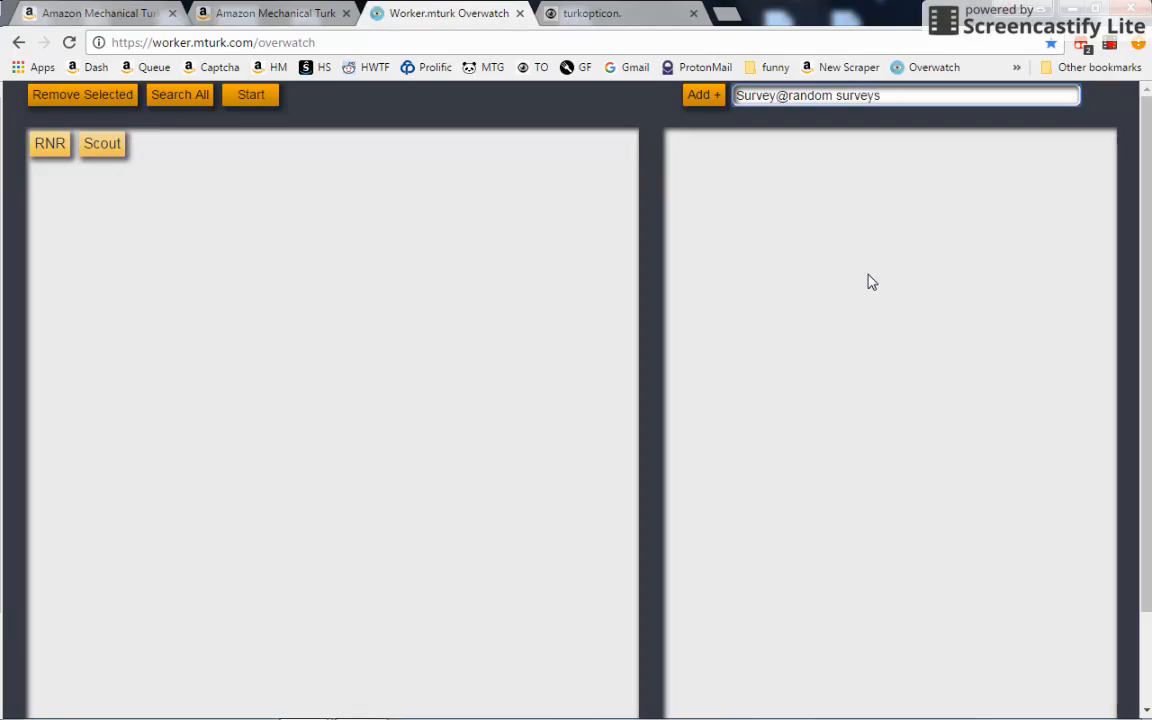
click(706, 103)
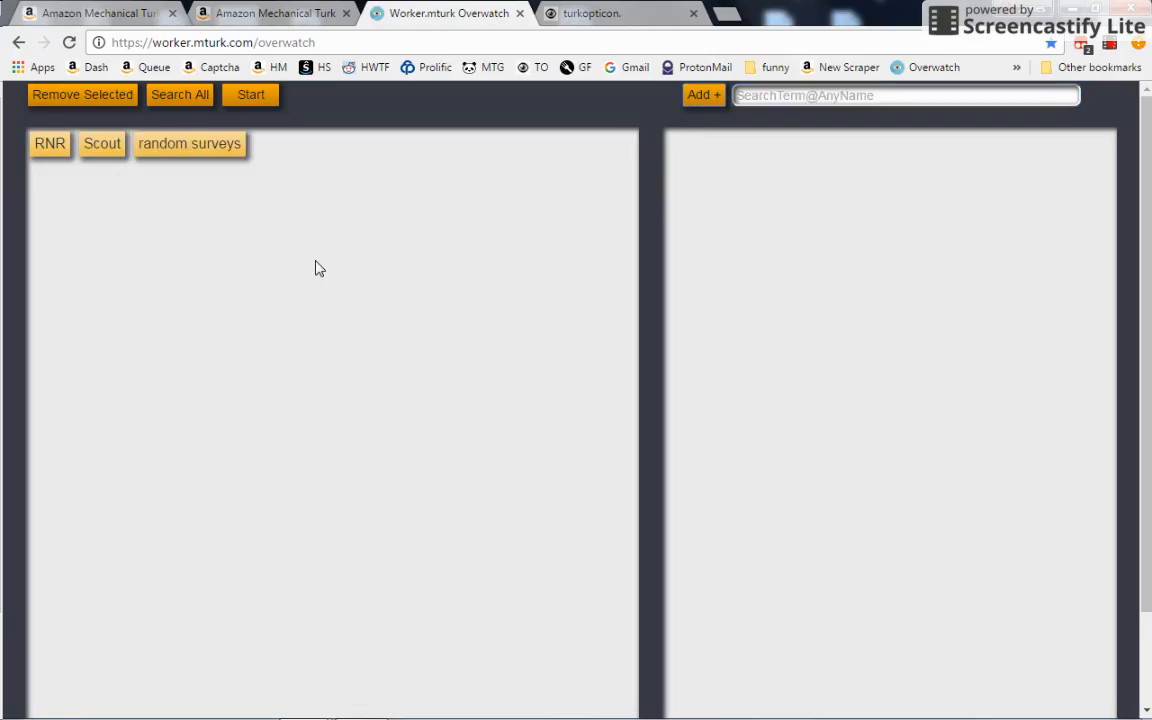
Activate the random surveys watcher in the watch list and start Overwatch's HIT monitoring
click(231, 156)
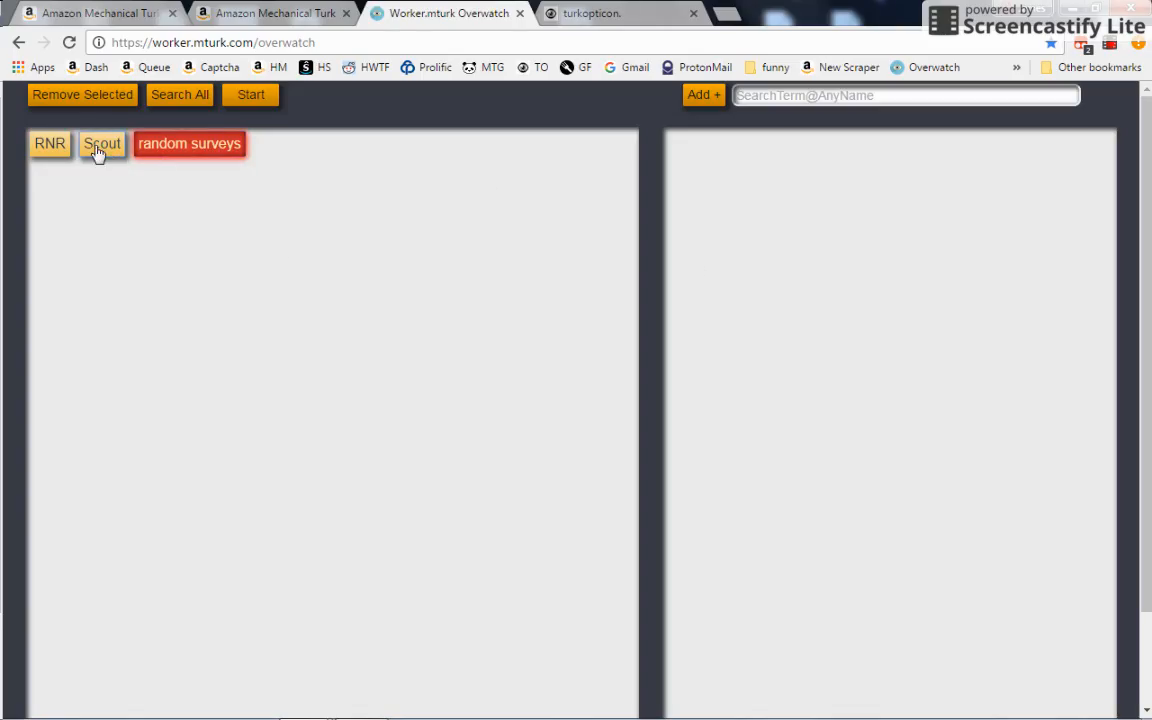
scroll(558, 318, down, 2)
scroll(390, 420, up, 2)
click(253, 98)
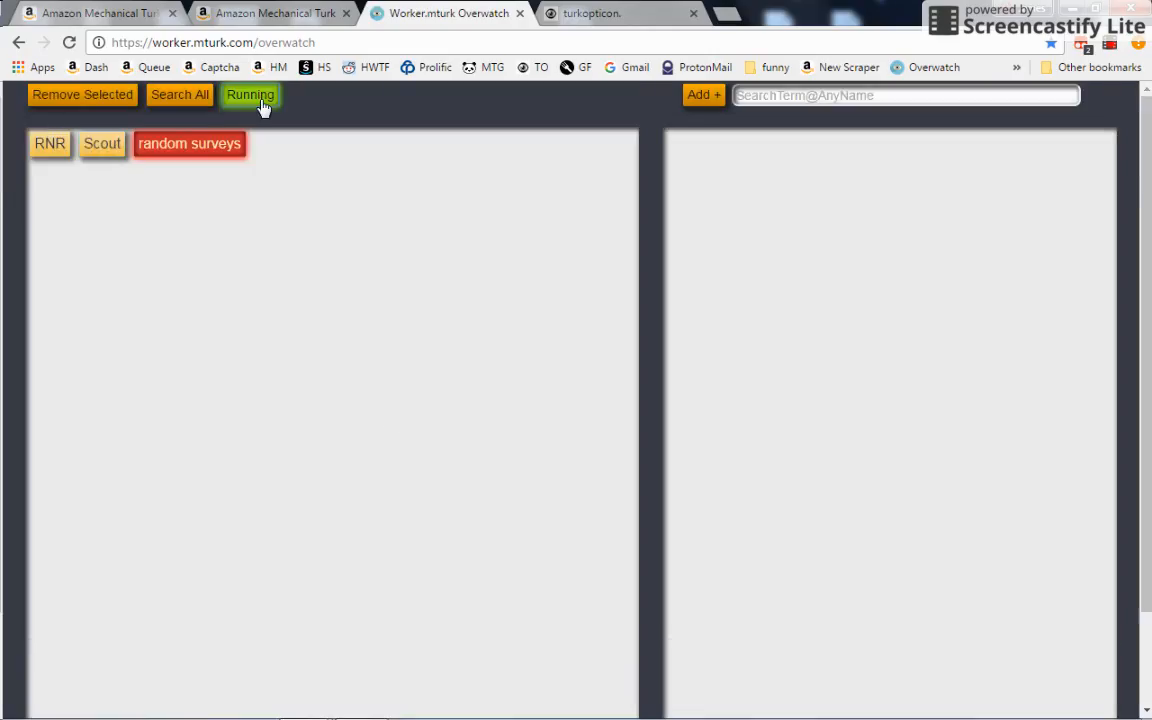
scroll(460, 195, down, 2)
scroll(515, 212, up, 2)
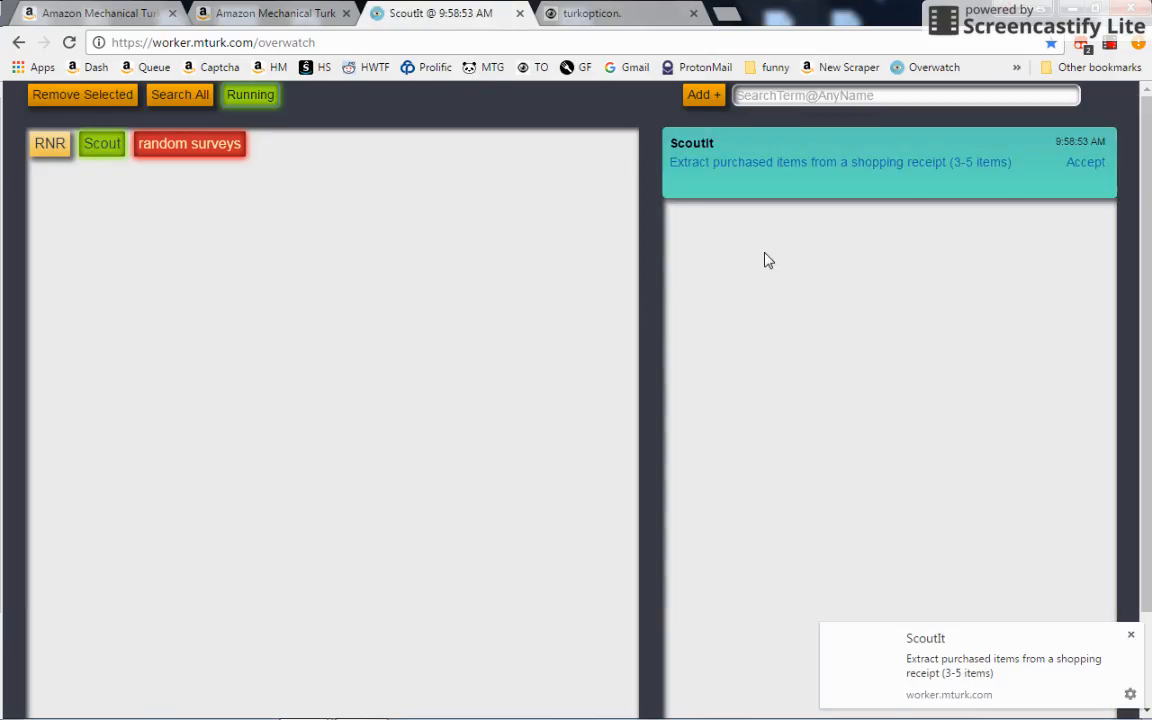
Dismiss the ScoutIt desktop notification and open the Overwatch settings
scroll(860, 405, down, 2)
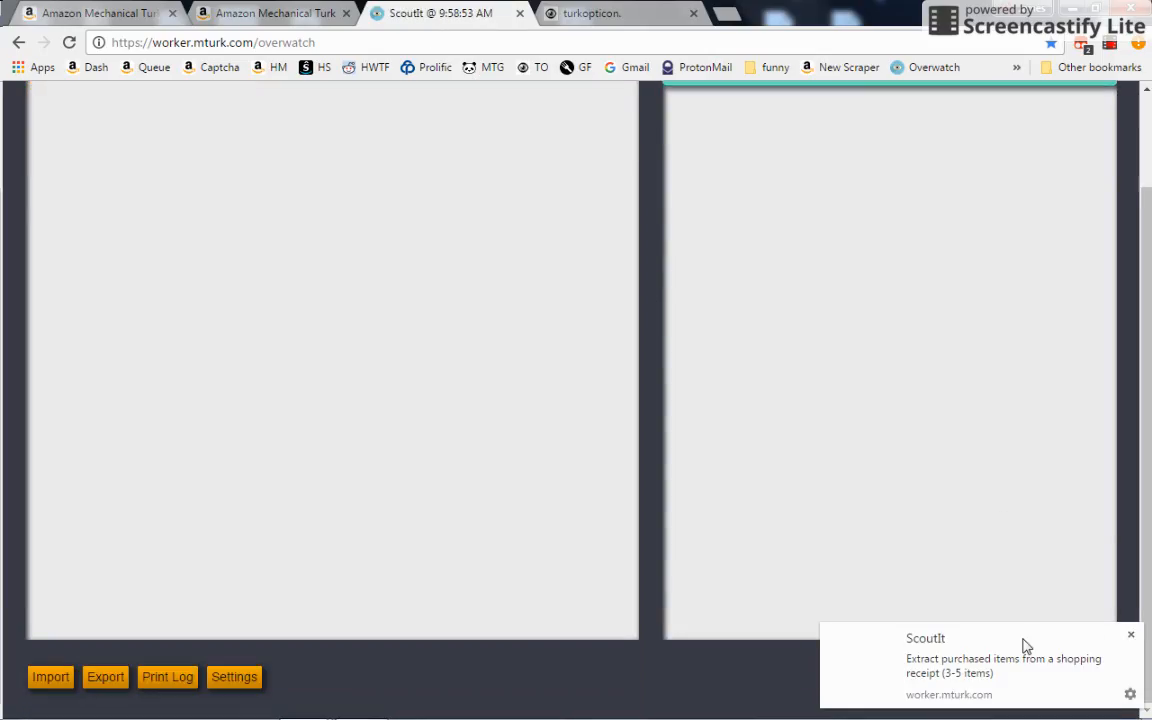
click(1131, 636)
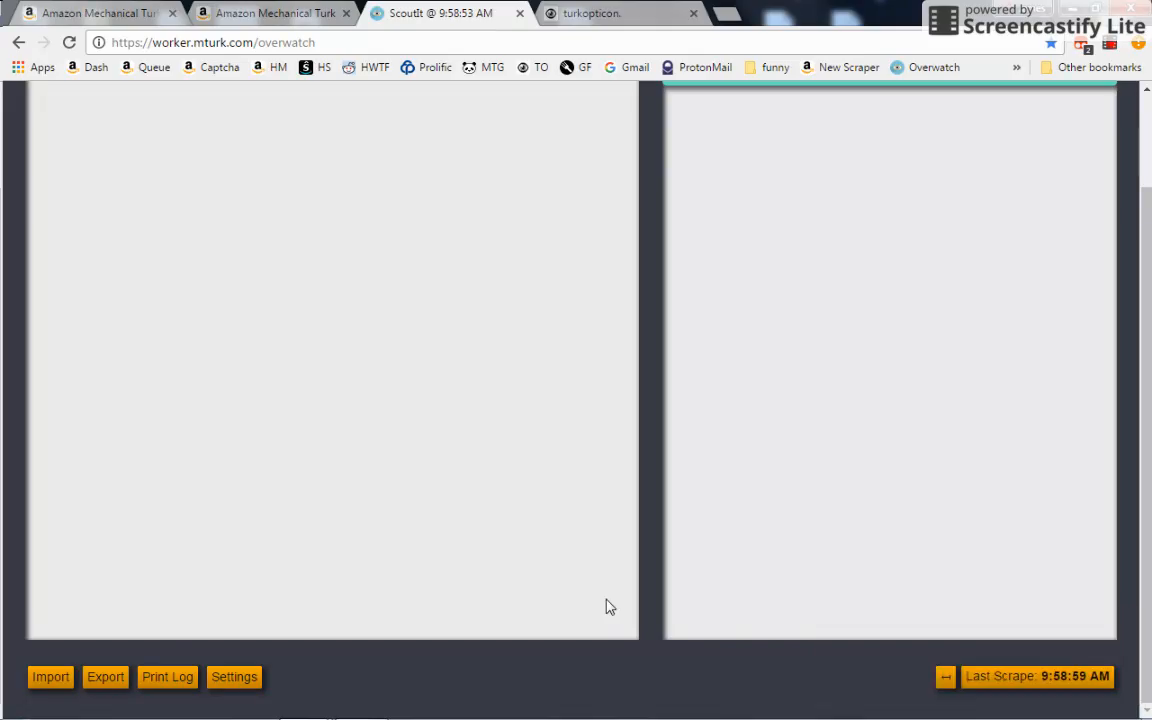
click(234, 682)
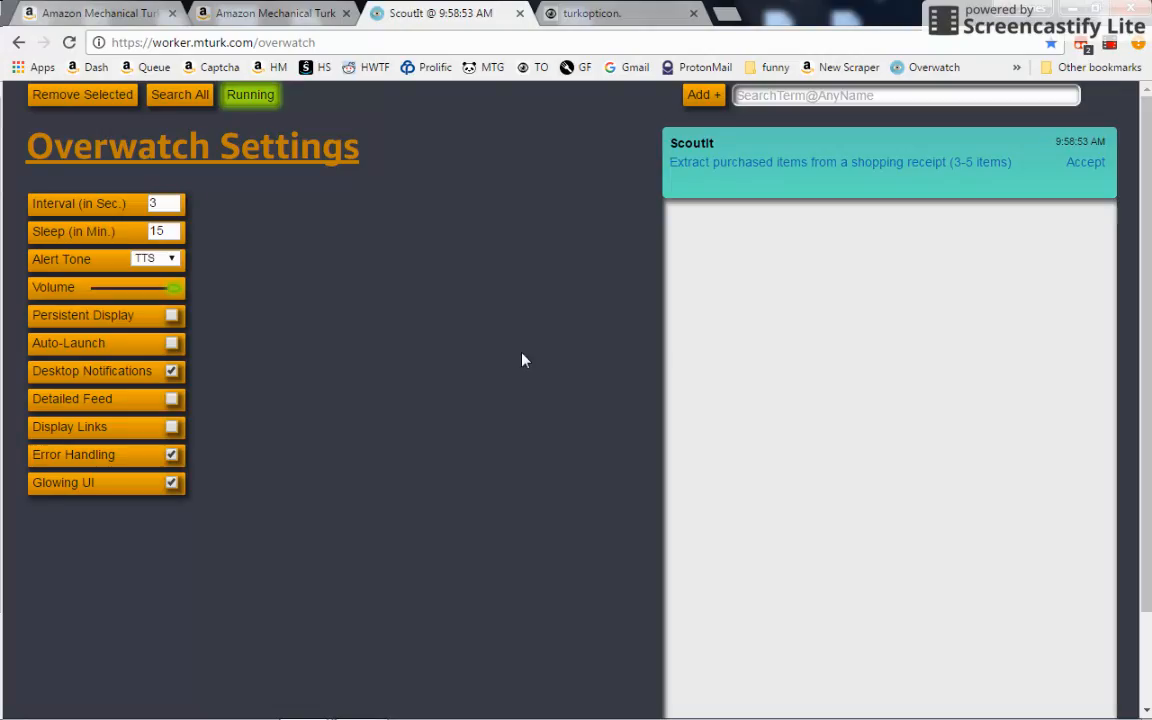
Review the scan interval, the available alert tones and the Persistent Display option in the Overwatch settings
click(173, 200)
click(173, 207)
click(153, 258)
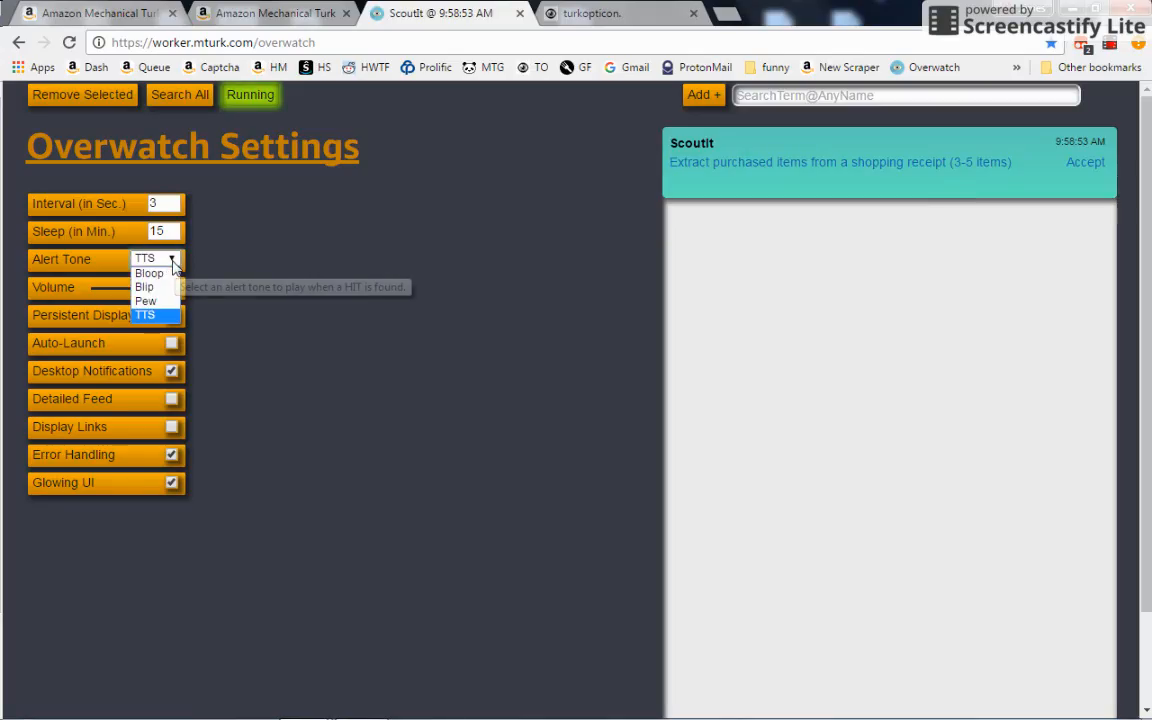
click(150, 314)
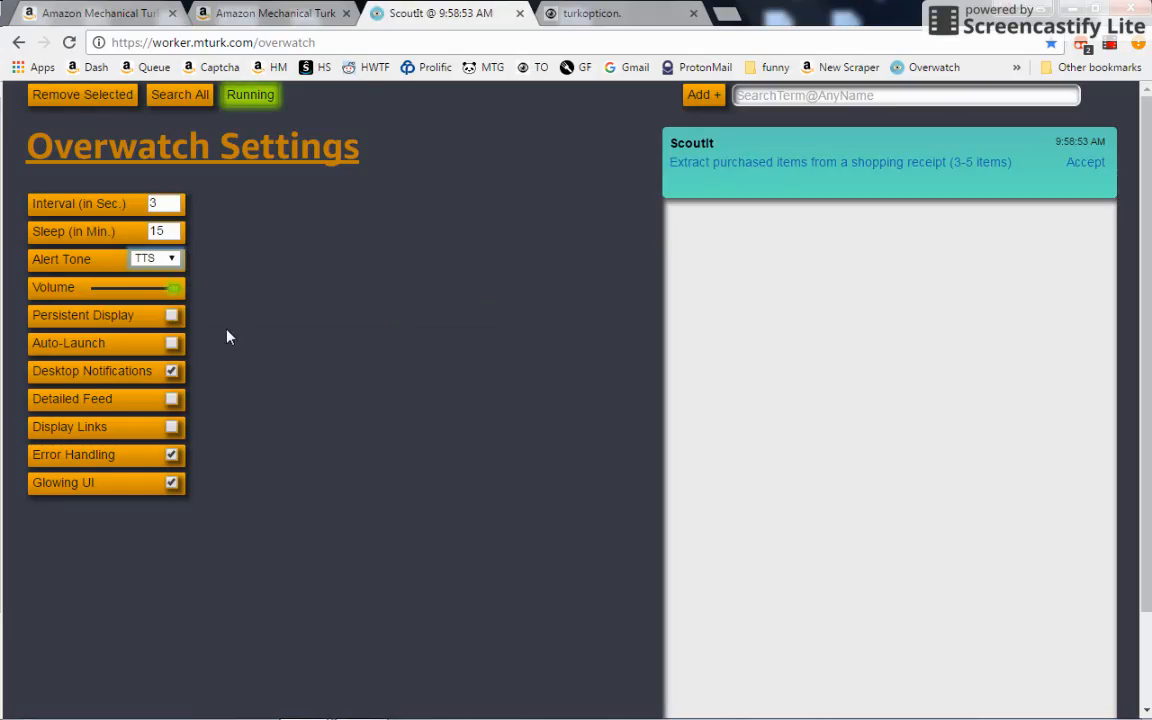
scroll(227, 337, down, 2)
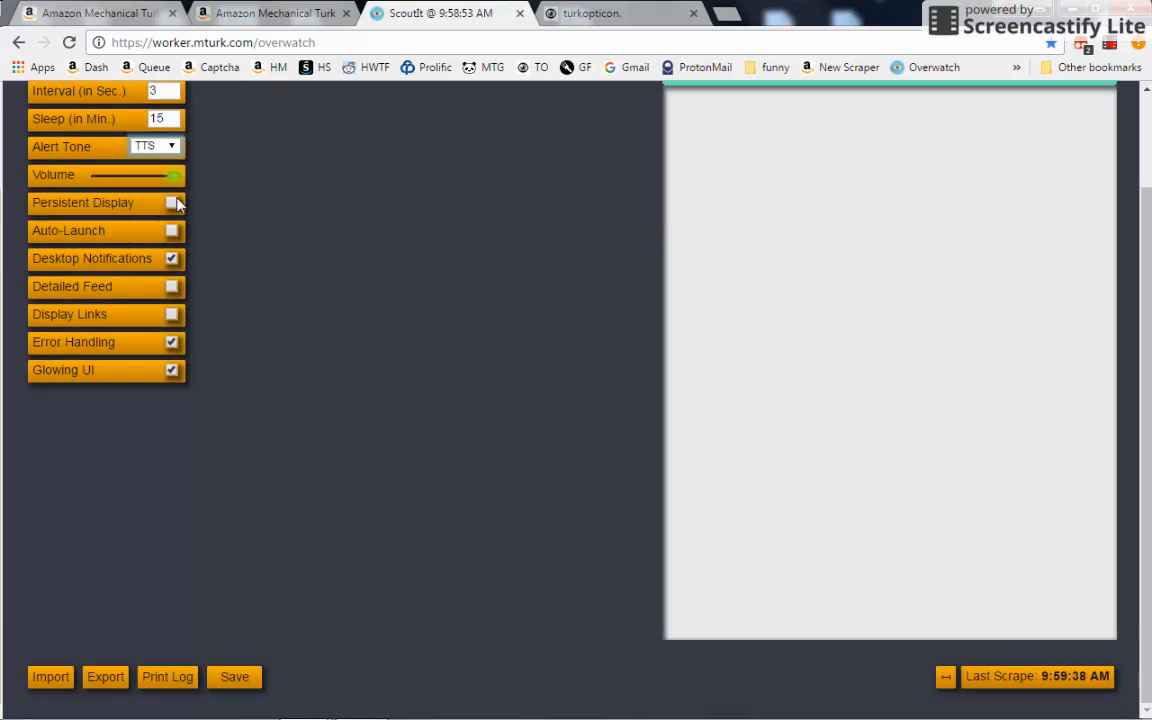
click(280, 202)
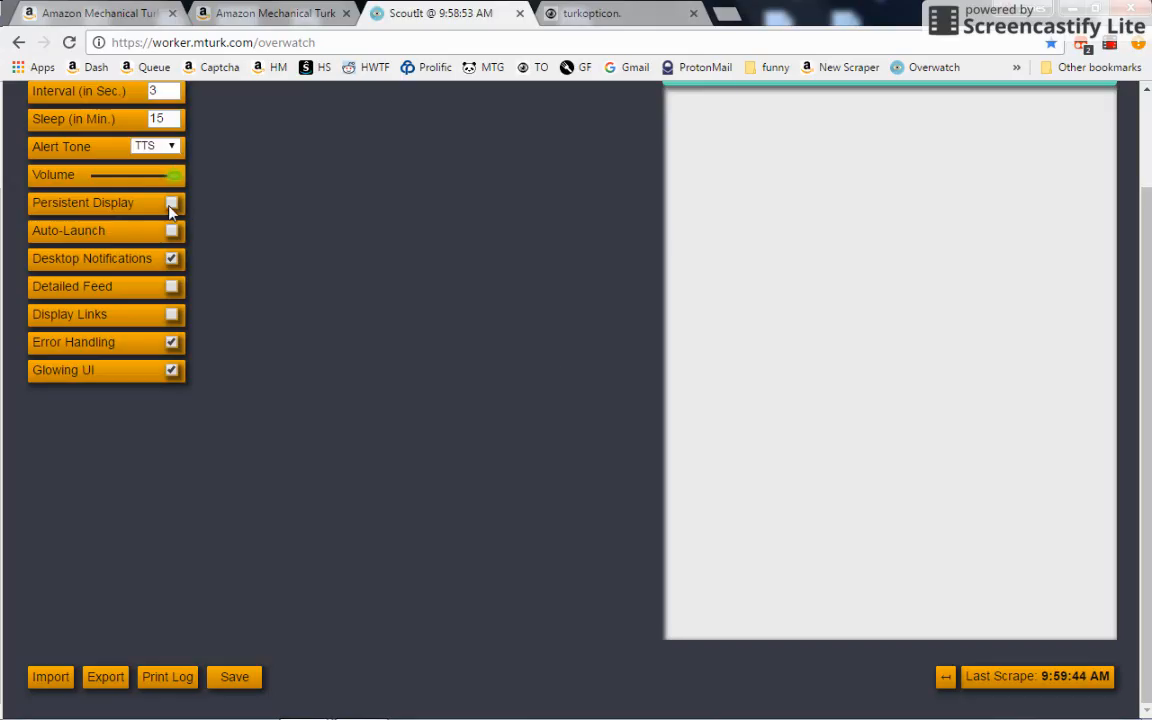
scroll(895, 211, up, 2)
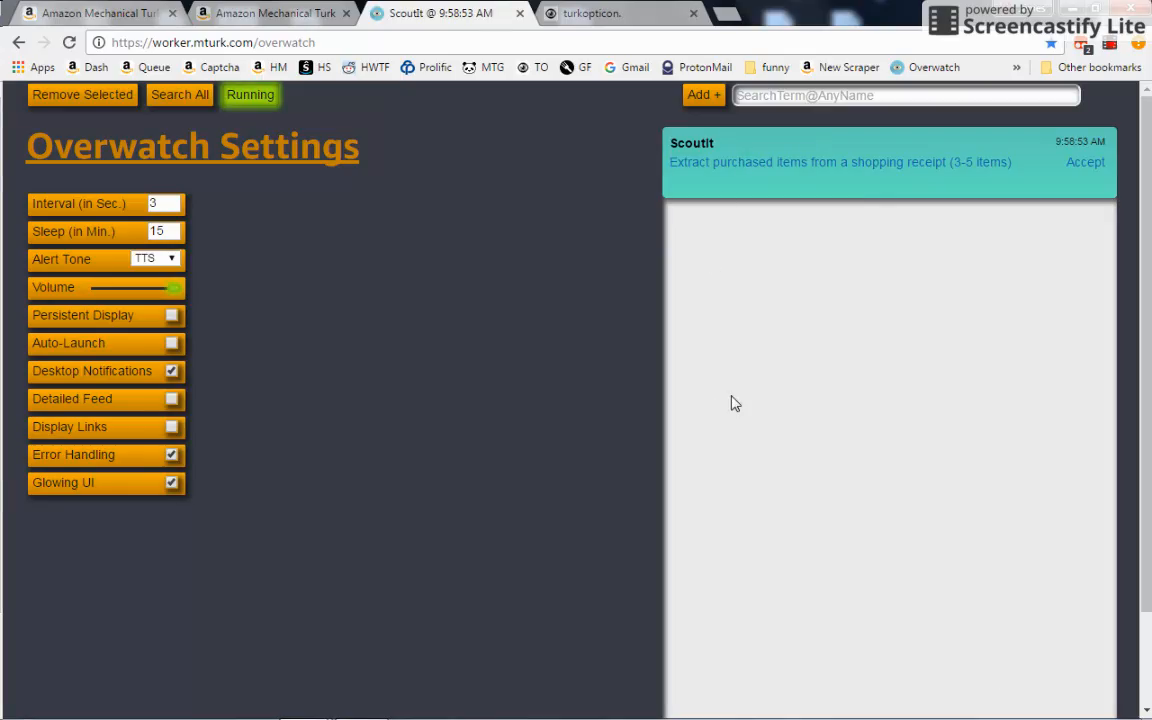
scroll(550, 615, down, 2)
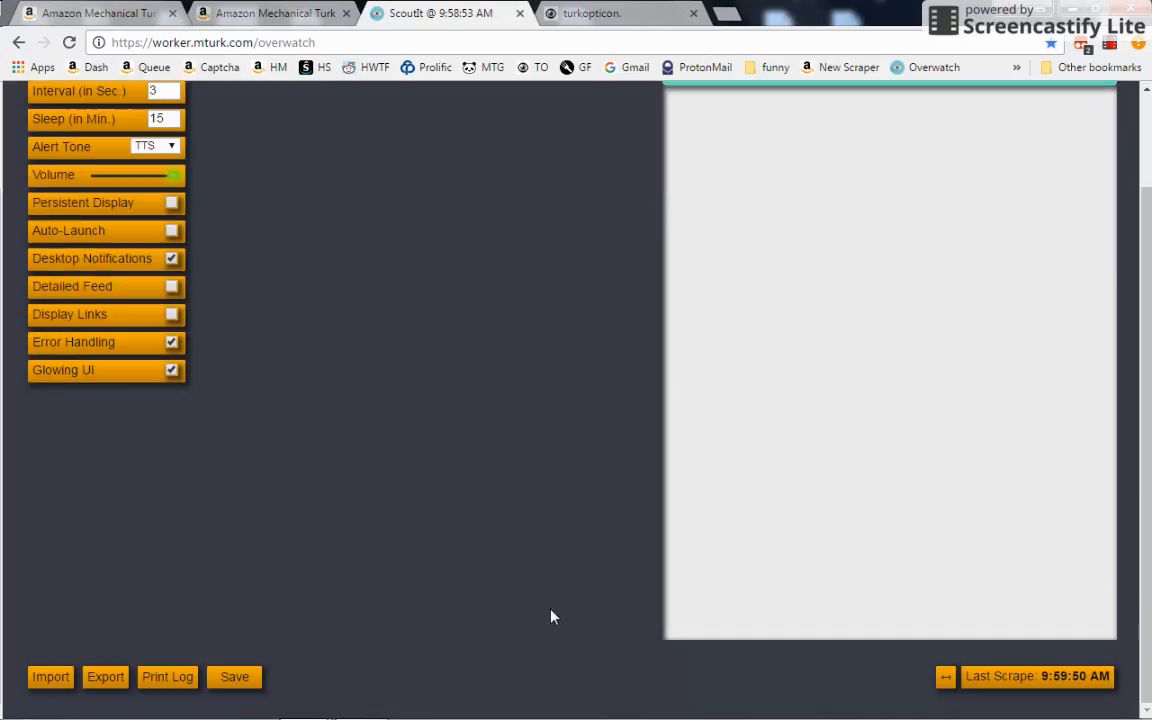
scroll(874, 406, up, 2)
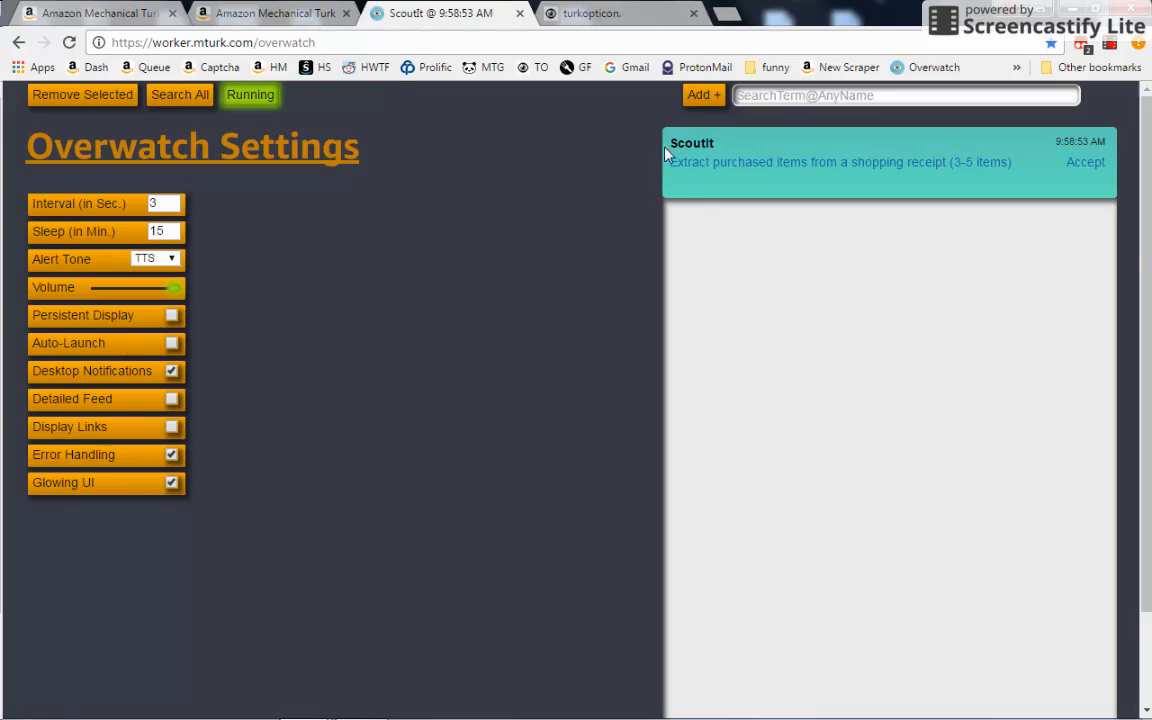
View the ScoutIt requester's HIT listing from the alert feed and close that page
click(690, 149)
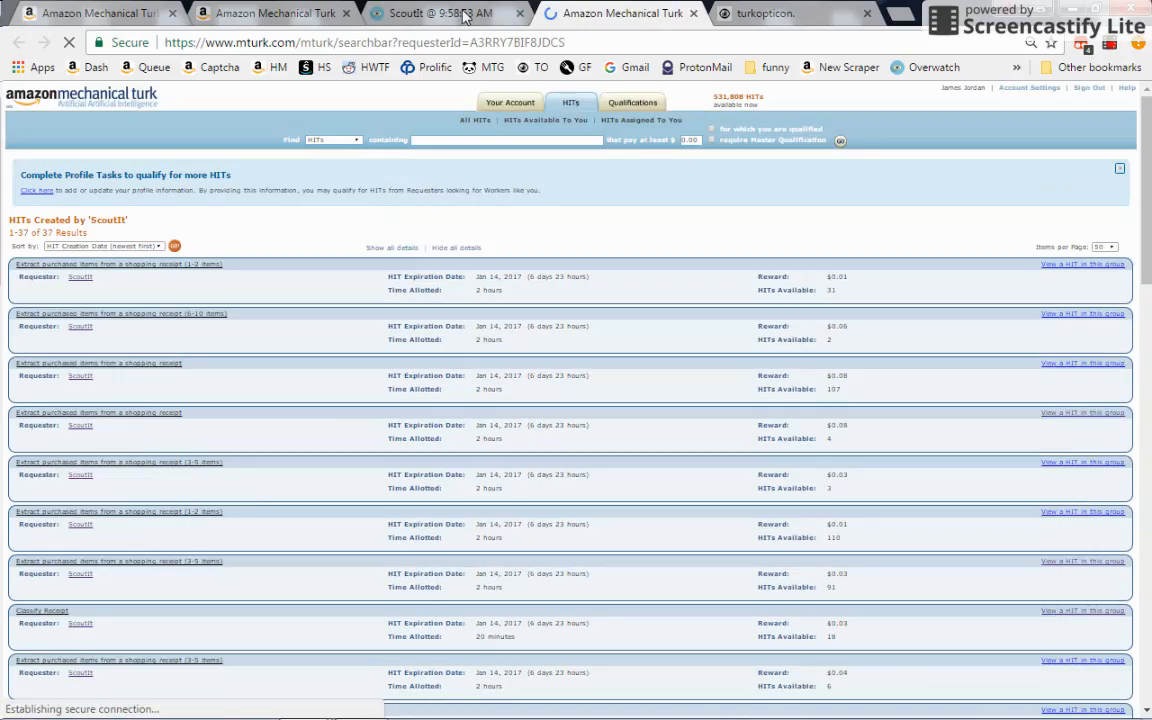
click(692, 14)
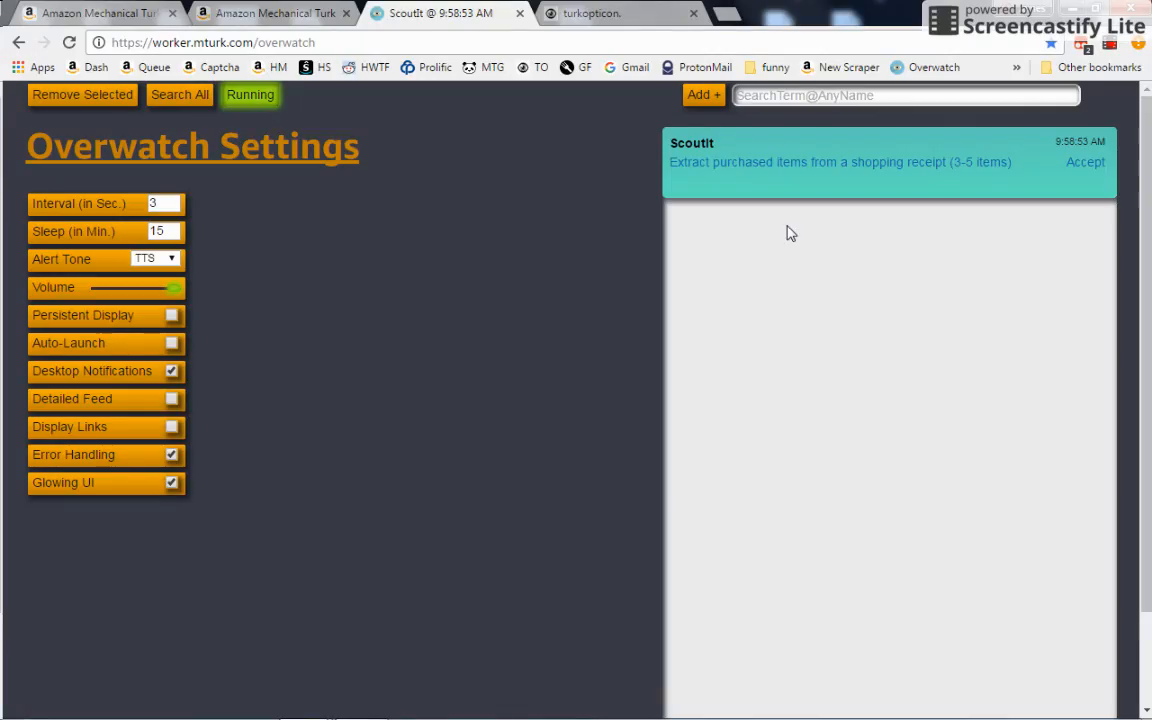
Disable Desktop Notifications, enable Detailed Feed and Display Links, and save the Overwatch settings
click(172, 374)
click(175, 406)
click(170, 430)
scroll(476, 559, down, 1)
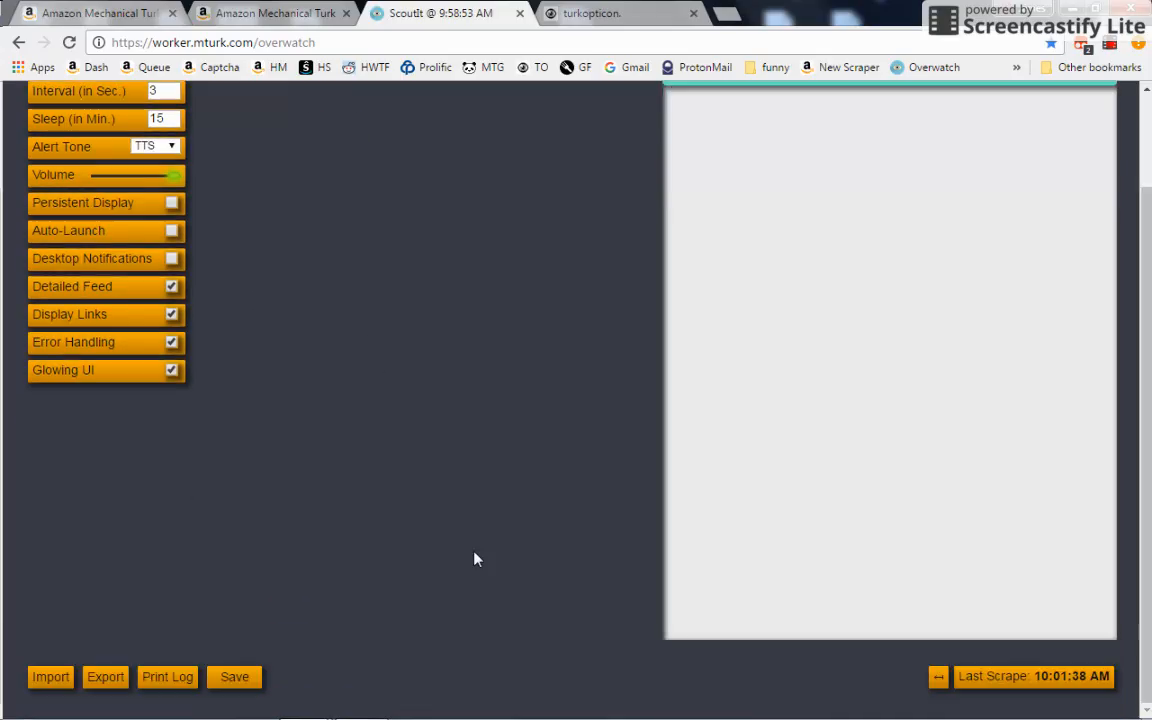
click(250, 679)
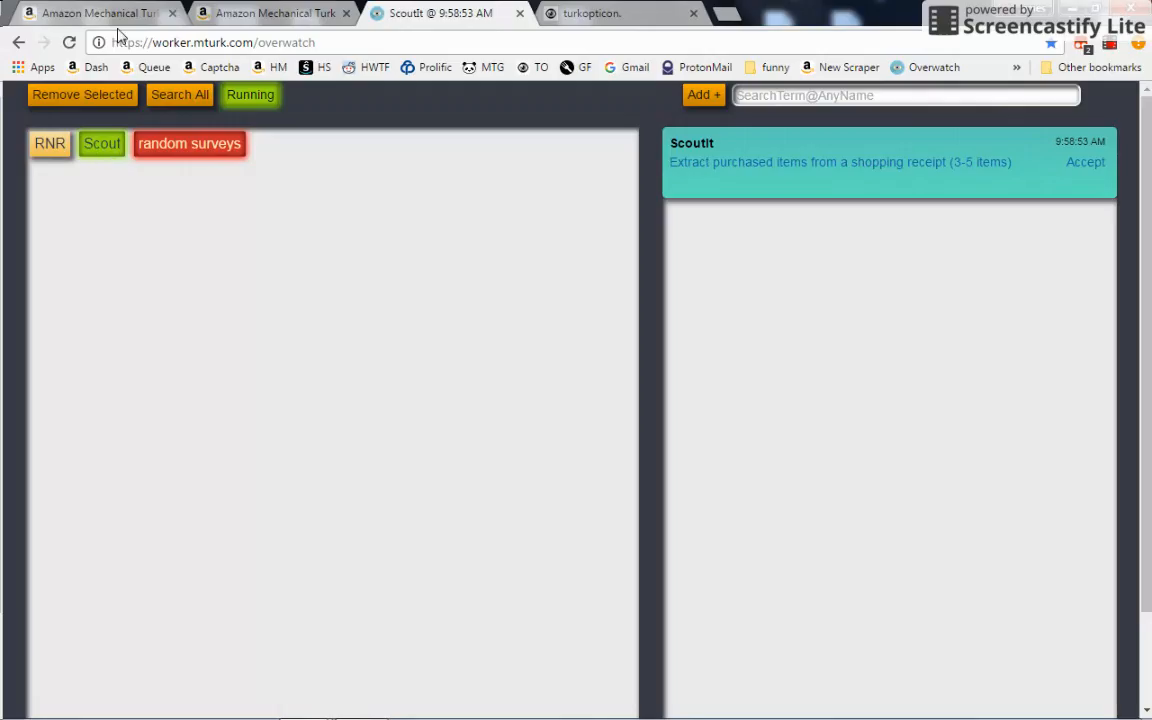
Reload the Overwatch page and restart monitoring with the saved feed settings
click(67, 43)
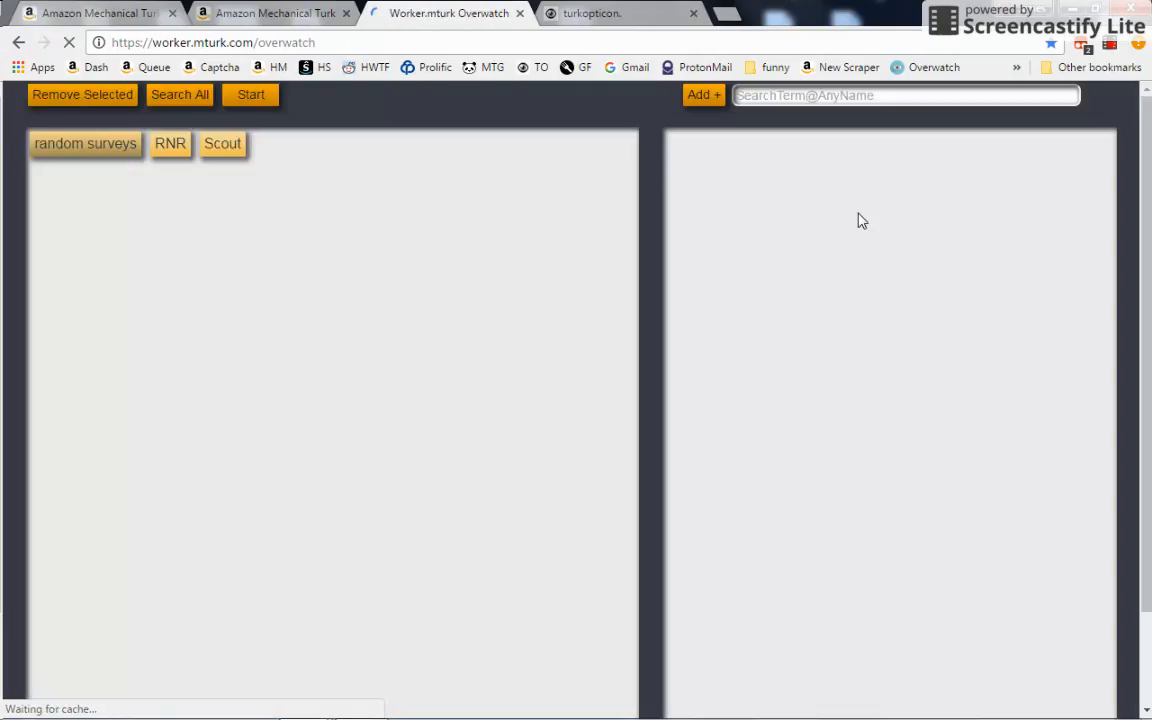
click(245, 97)
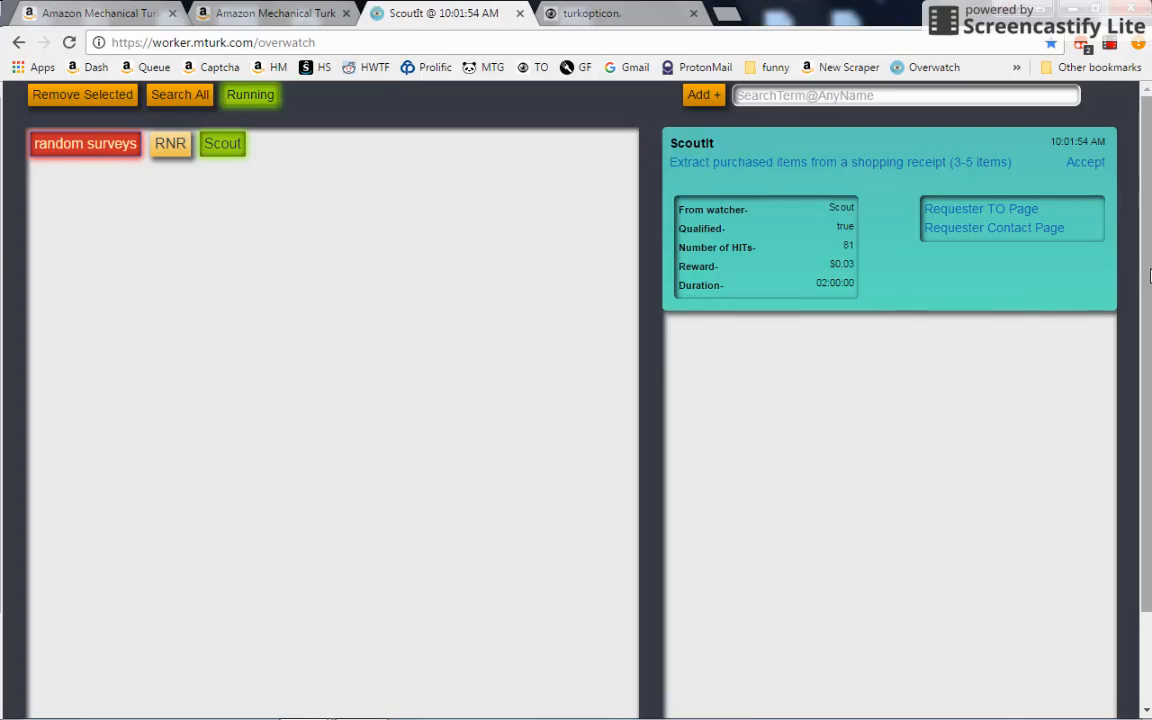
scroll(1149, 340, down, 2)
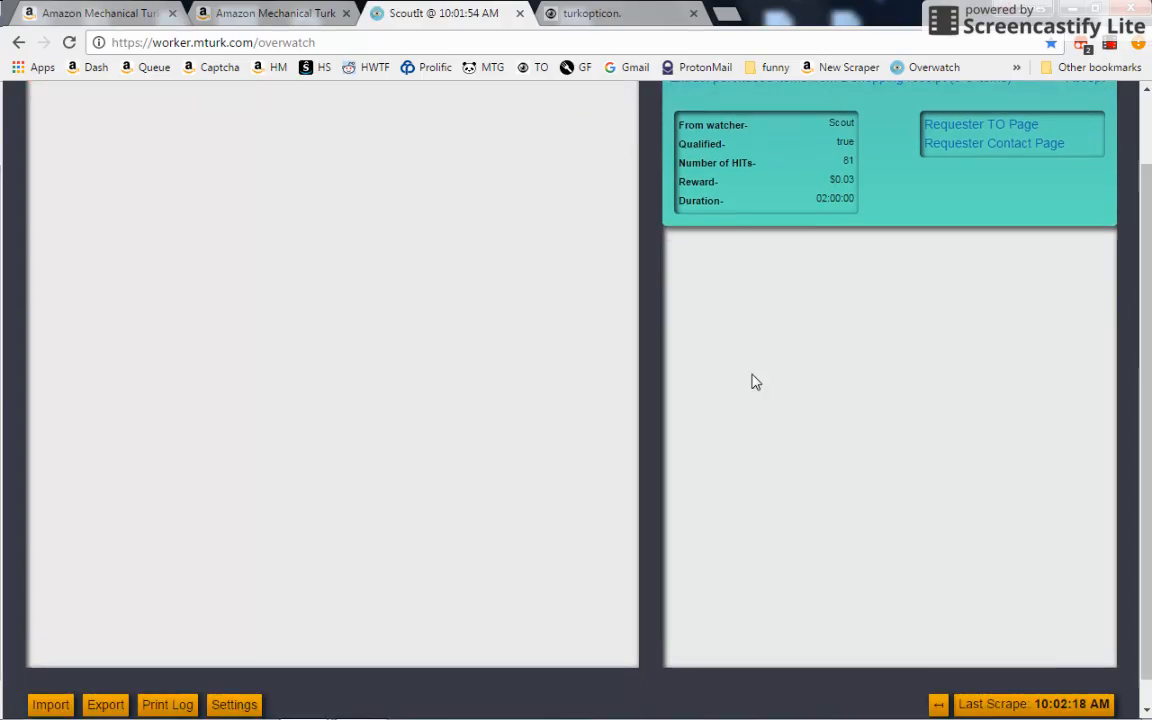
scroll(703, 380, up, 2)
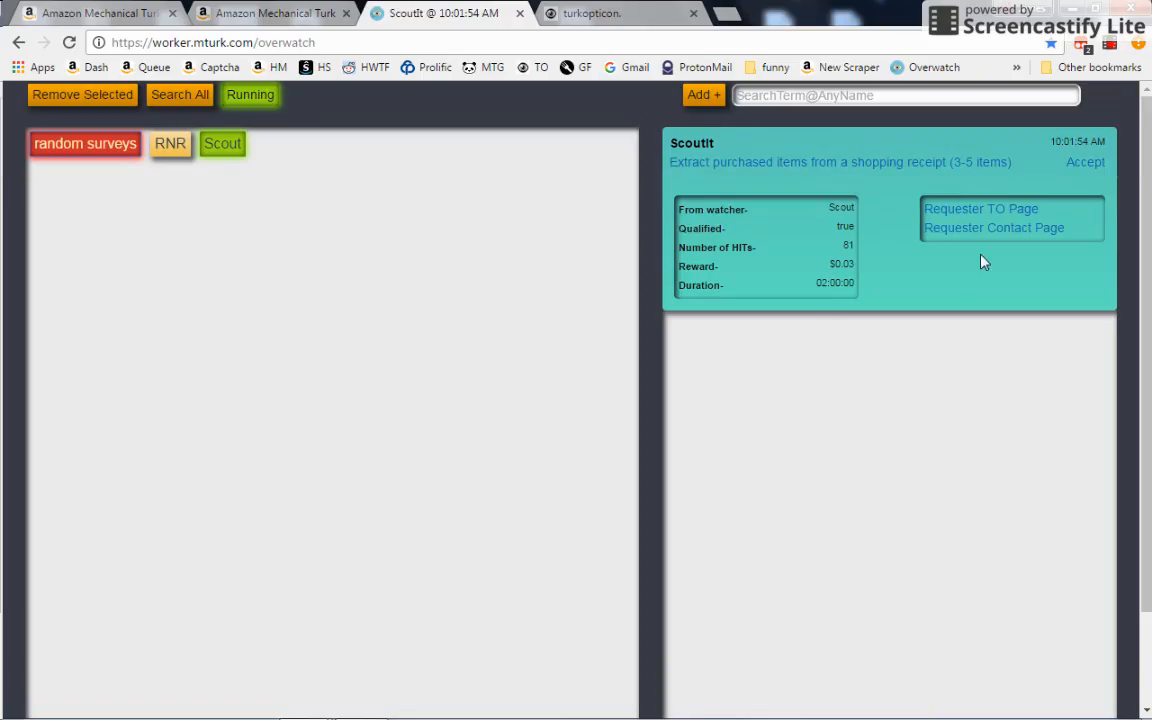
Expand the alert feed over the watcher list and restore the split layout
scroll(583, 303, down, 3)
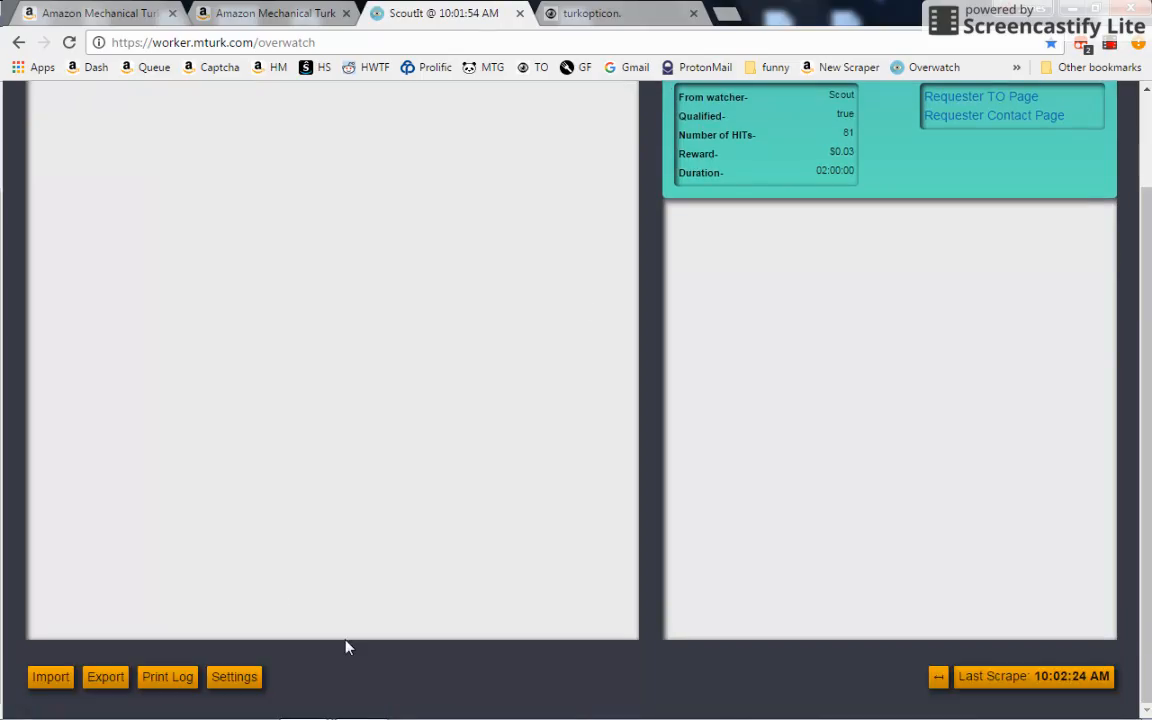
click(934, 680)
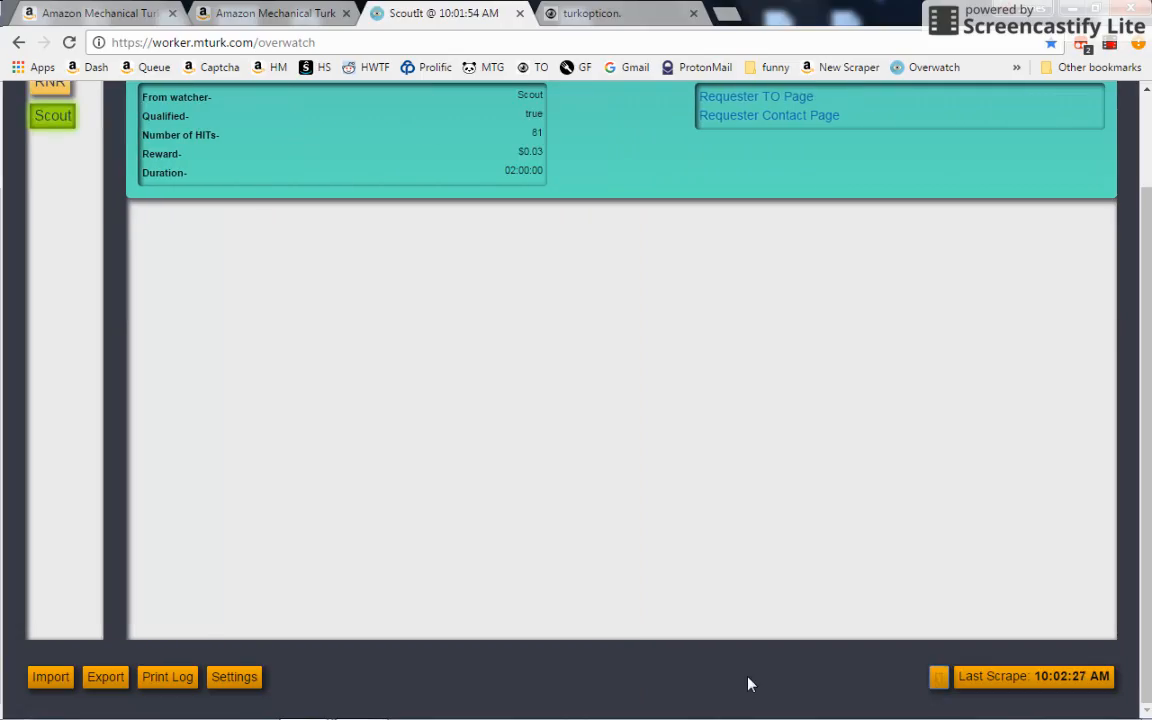
scroll(668, 584, up, 3)
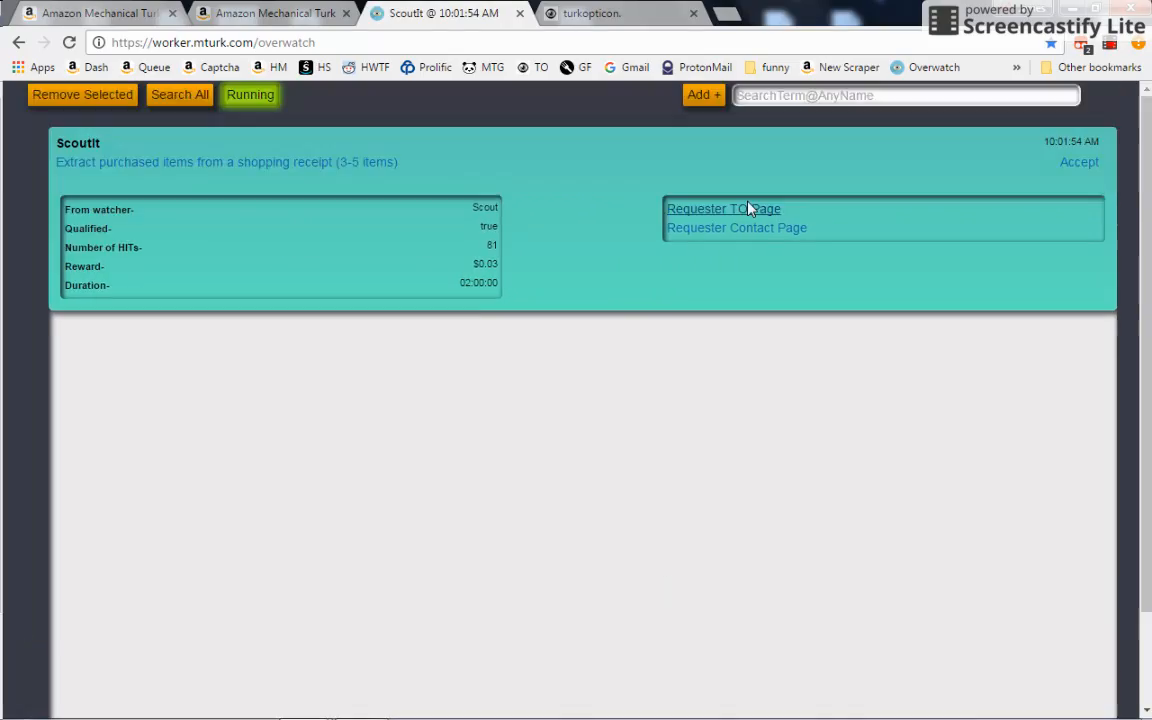
click(751, 97)
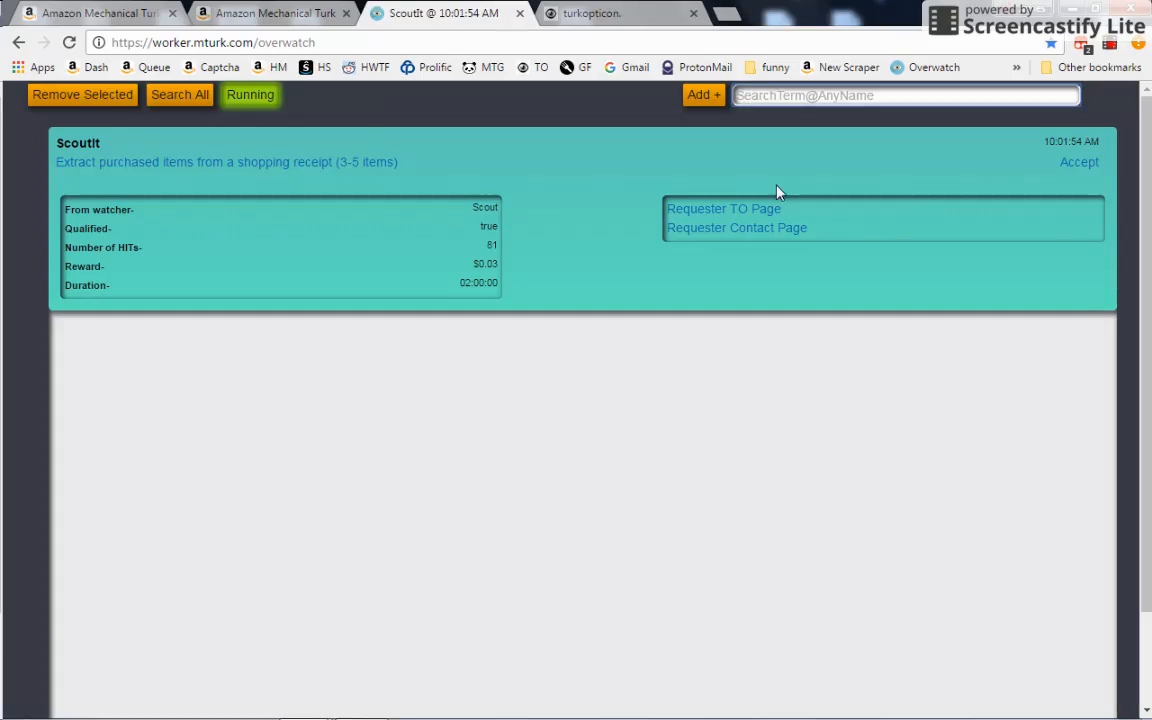
scroll(669, 473, down, 3)
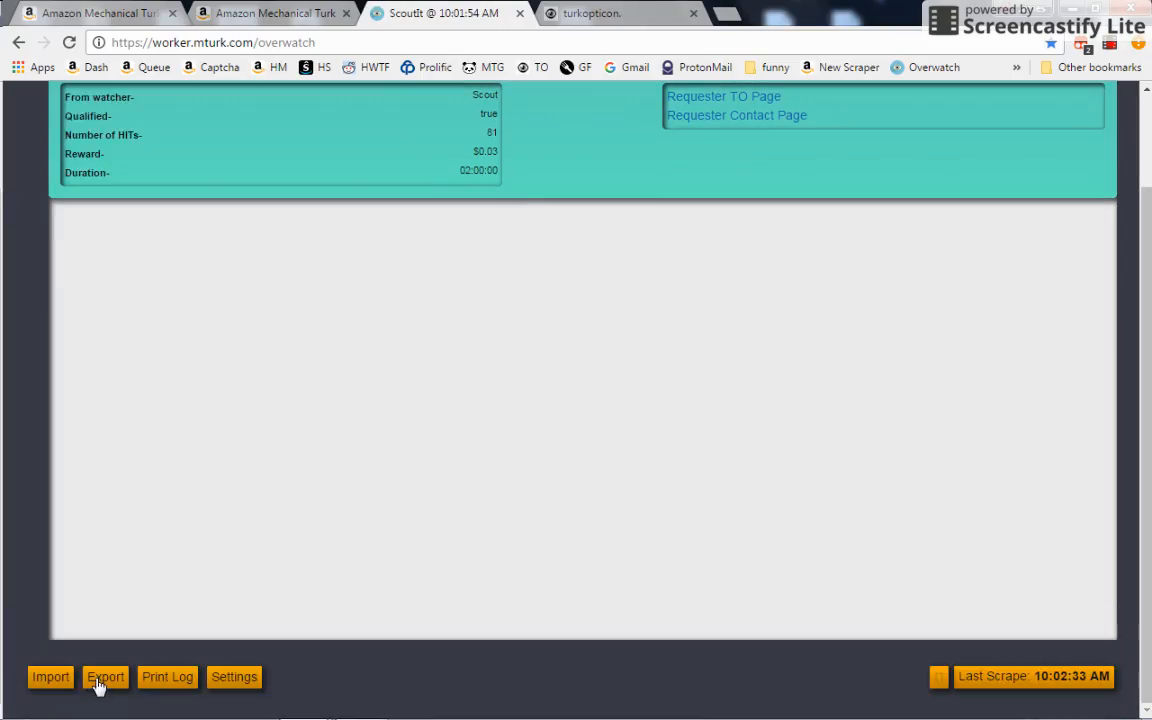
click(938, 677)
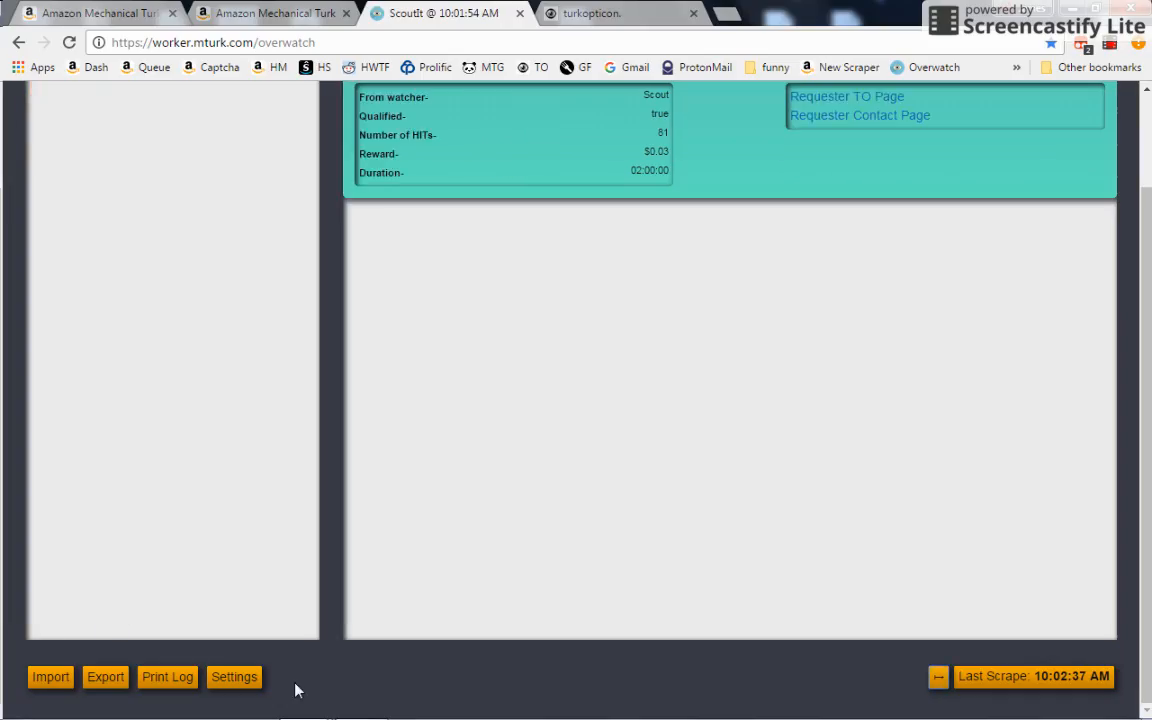
Export the Overwatch watchers and settings as text
click(106, 677)
scroll(823, 393, up, 3)
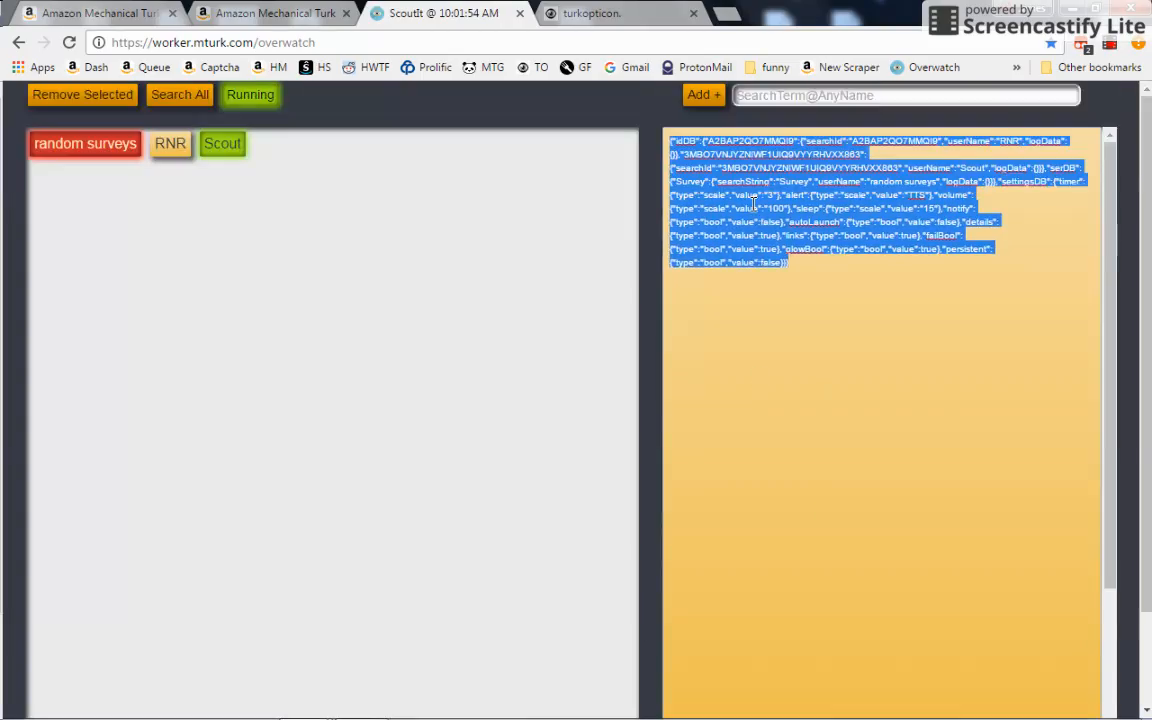
Copy the exported Overwatch text, paste it into the search term field, and import it as watchers and settings
right_click(751, 207)
click(755, 231)
click(810, 96)
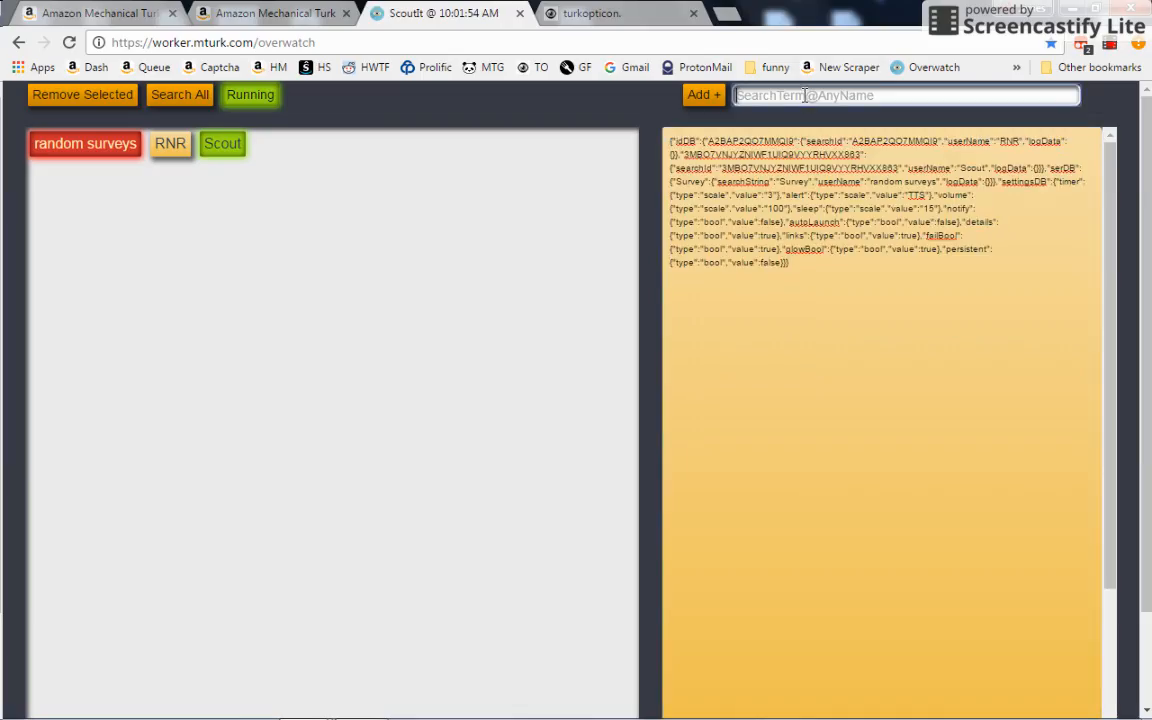
right_click(807, 96)
click(848, 205)
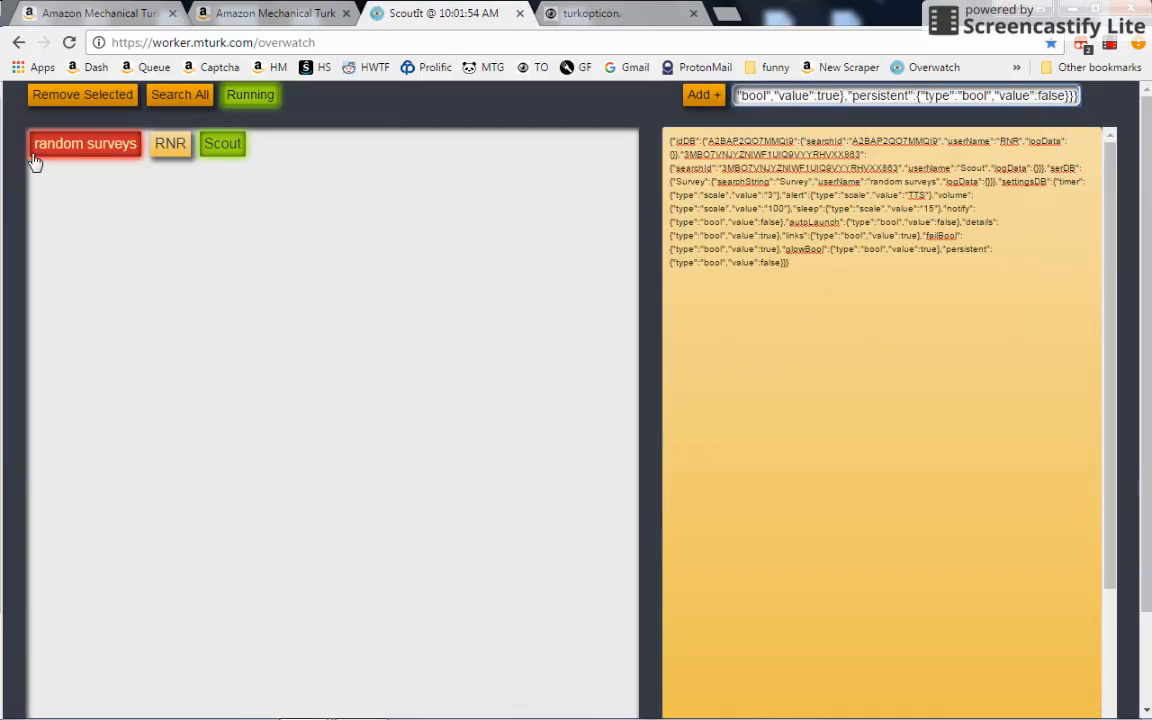
scroll(3, 373, down, 2)
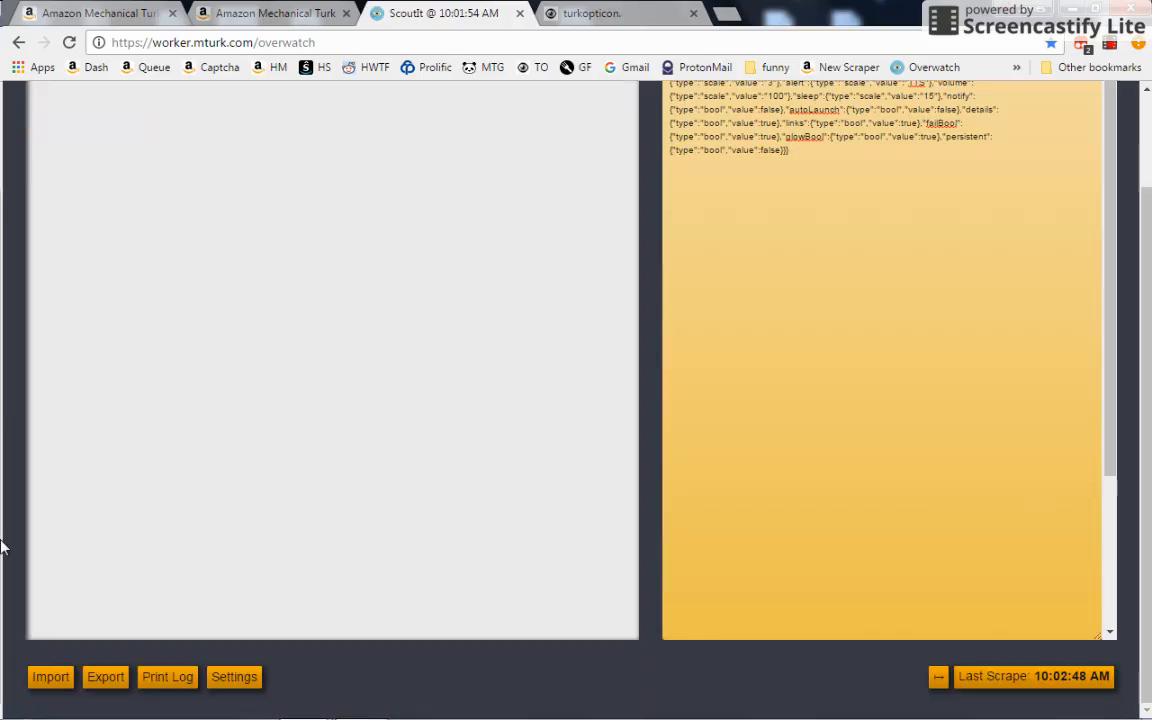
click(44, 684)
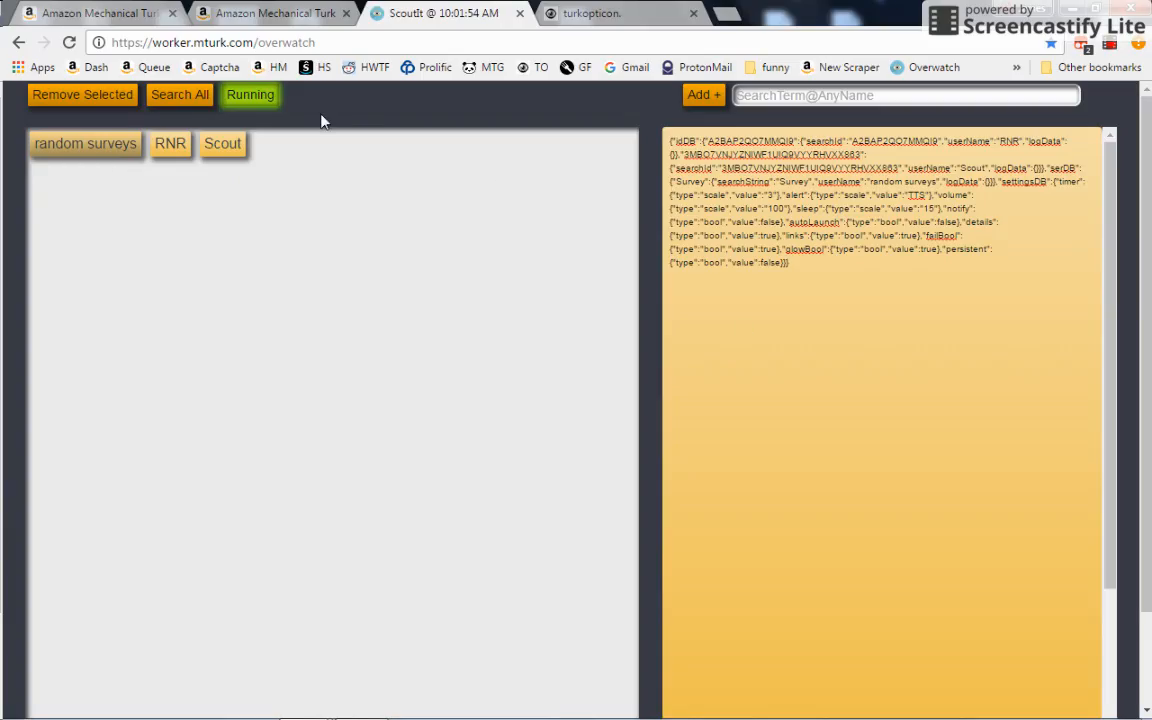
Print the Overwatch log, look through the page for its entries, and remove the log
scroll(527, 337, down, 3)
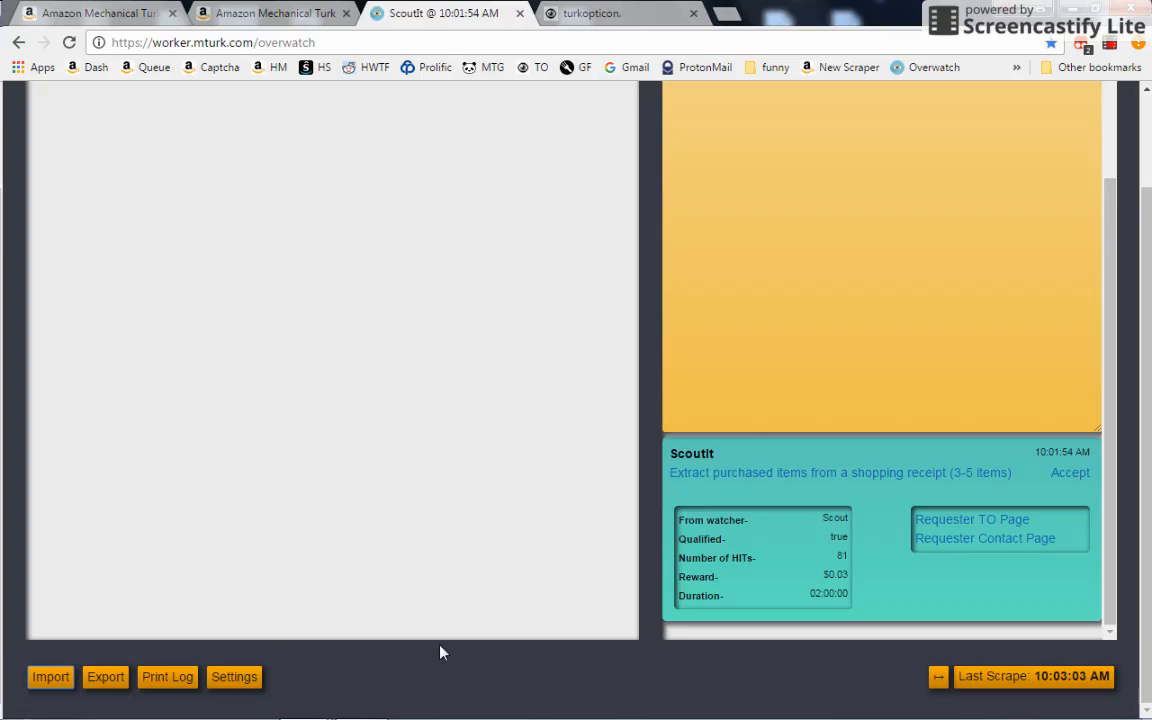
click(157, 679)
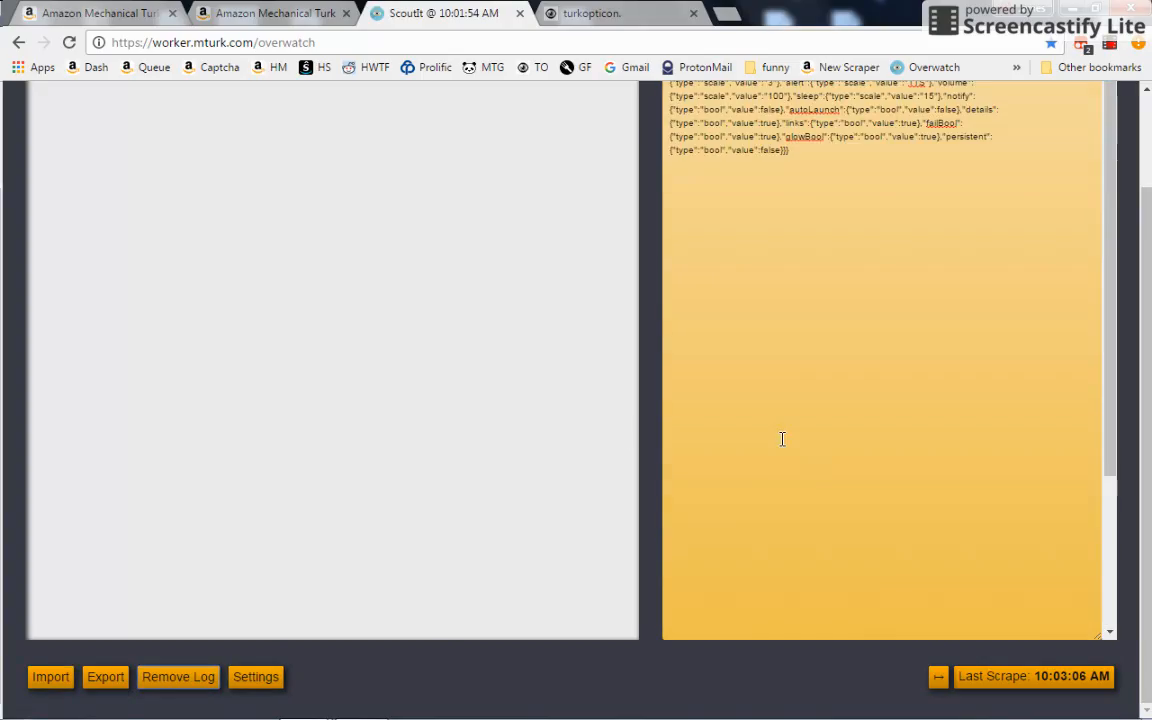
scroll(895, 429, up, 3)
scroll(908, 431, down, 3)
scroll(908, 431, down, 1)
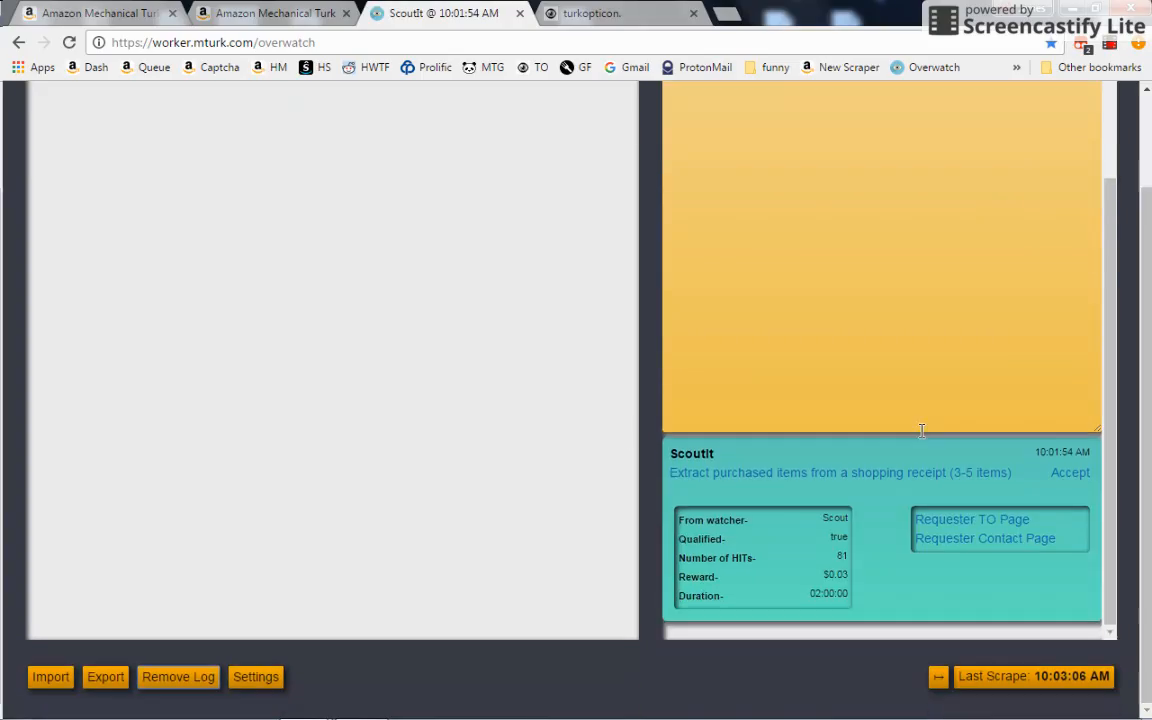
click(150, 680)
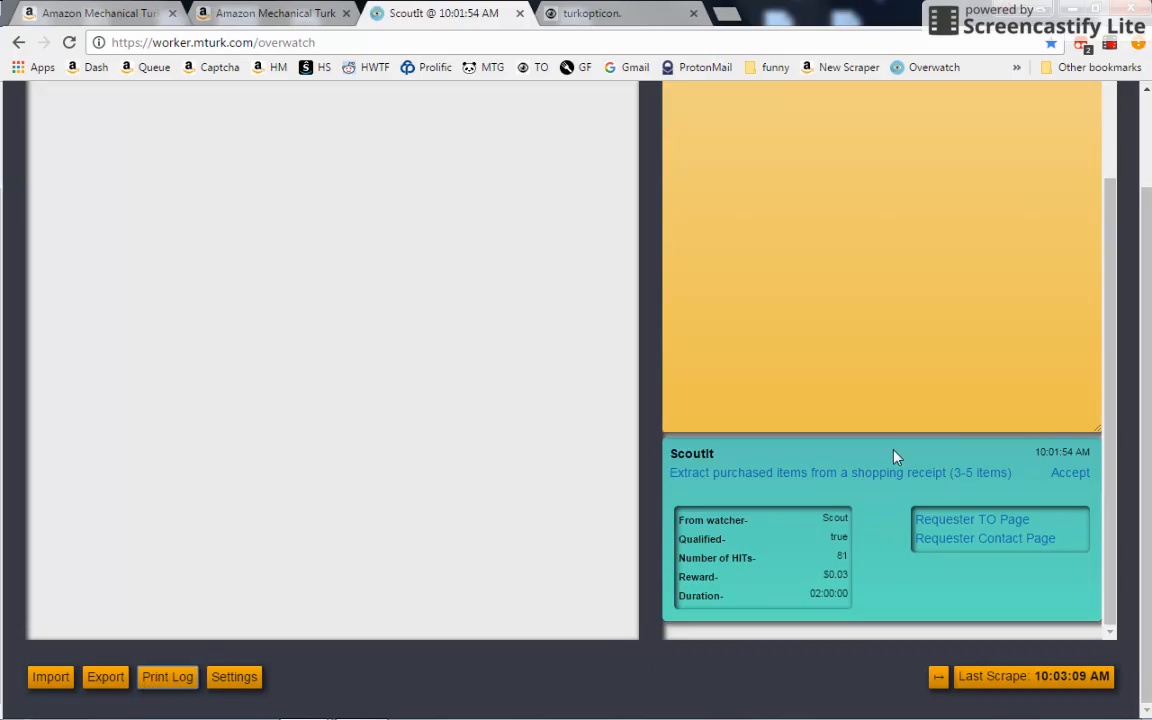
Stop the running Overwatch monitoring and reload the page to clear the feed
scroll(897, 457, up, 5)
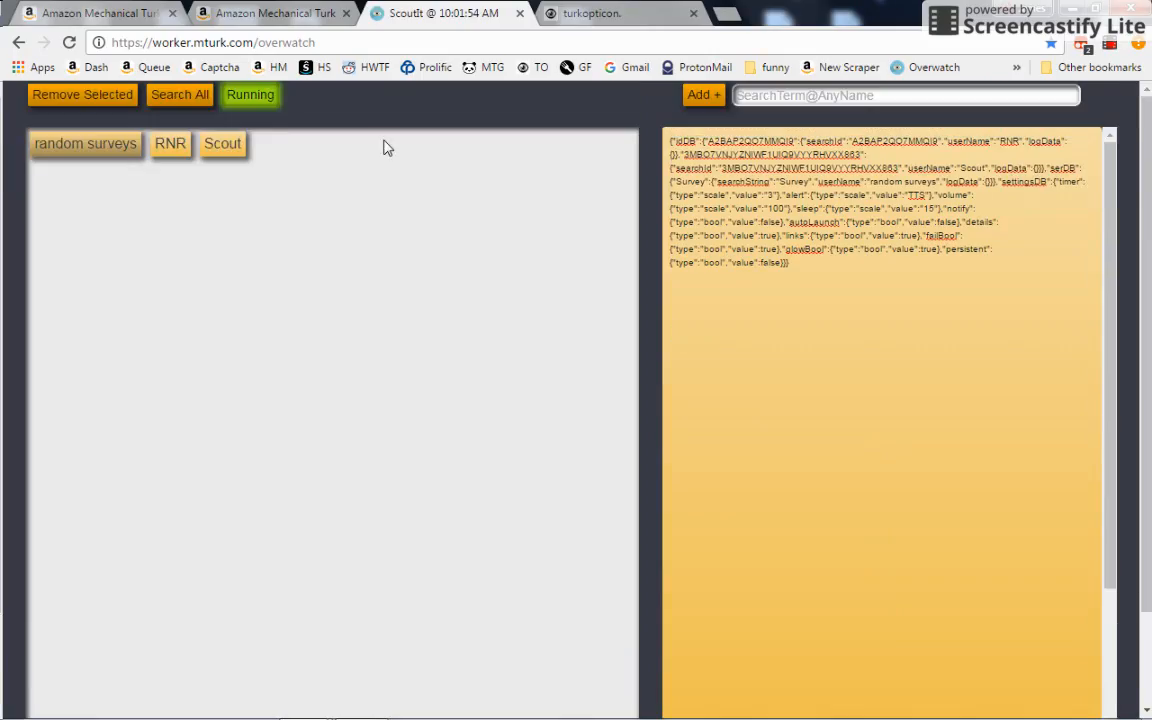
scroll(612, 329, down, 5)
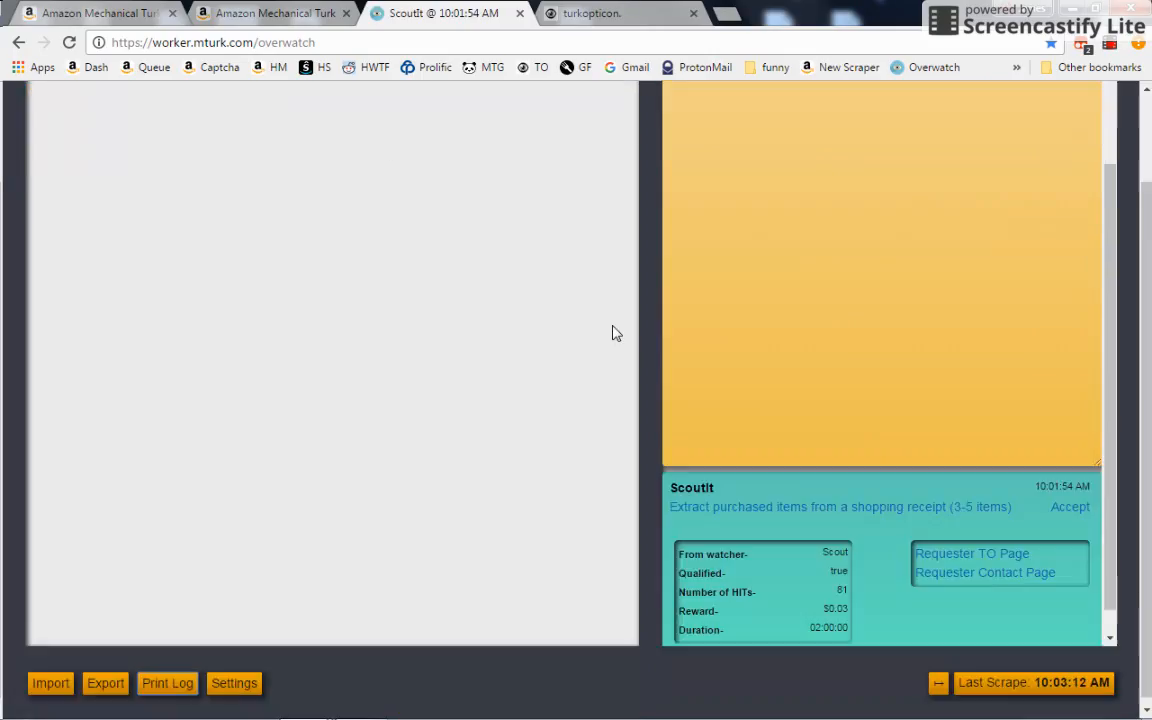
scroll(592, 303, up, 5)
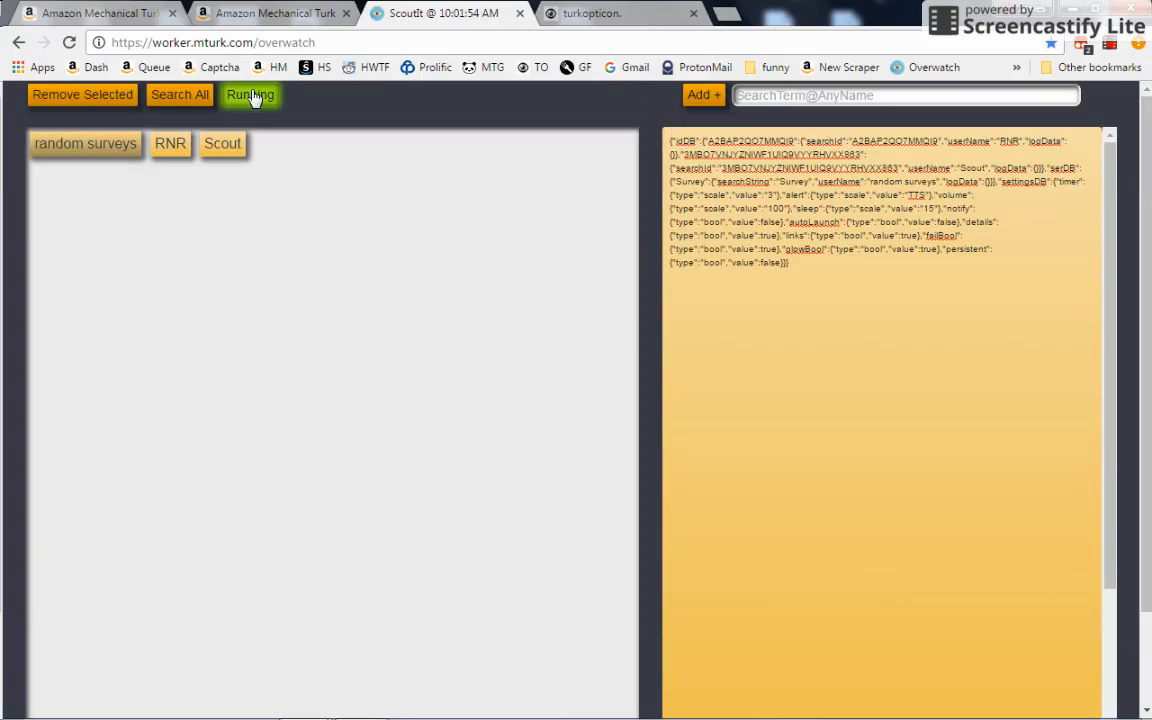
scroll(560, 200, down, 5)
scroll(571, 321, up, 5)
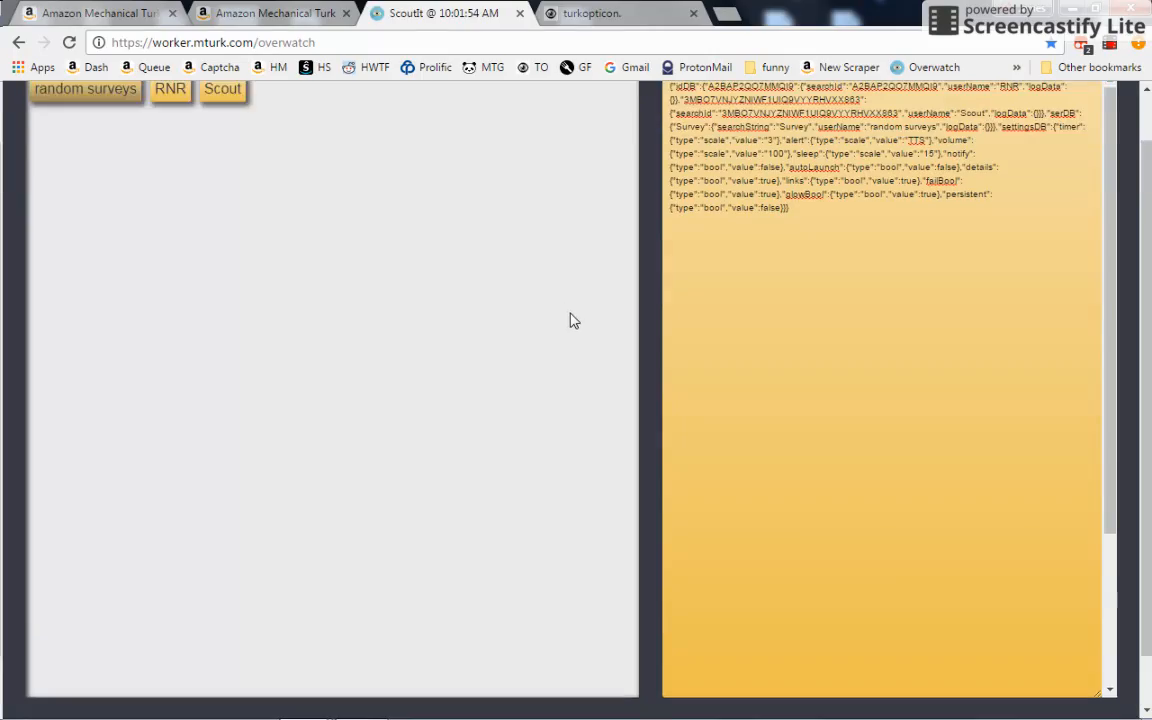
click(258, 99)
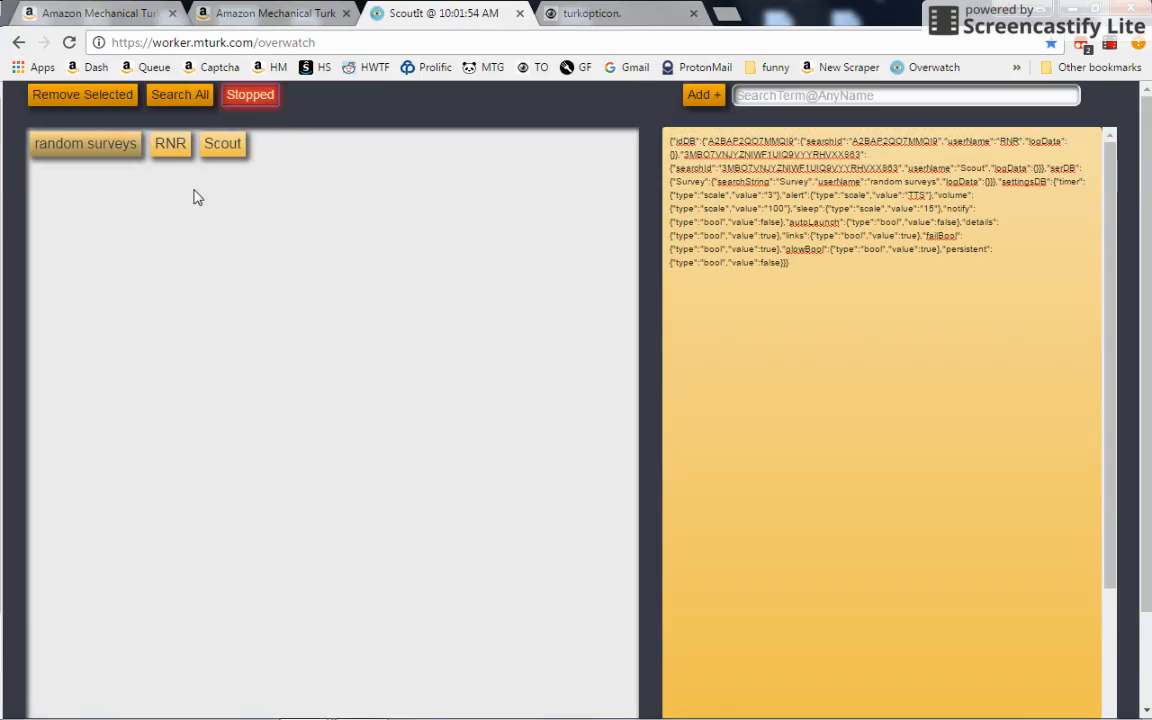
click(66, 42)
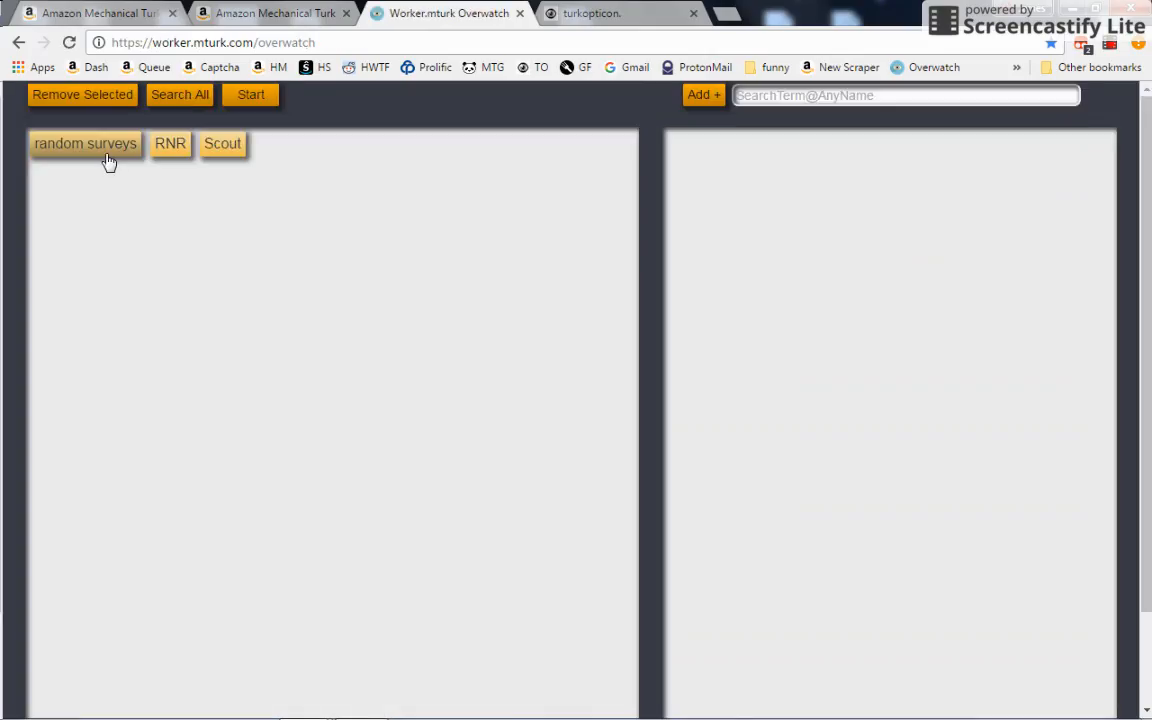
Select the random surveys watcher, then run a Search All scan through the HIT pages and stop it
click(108, 160)
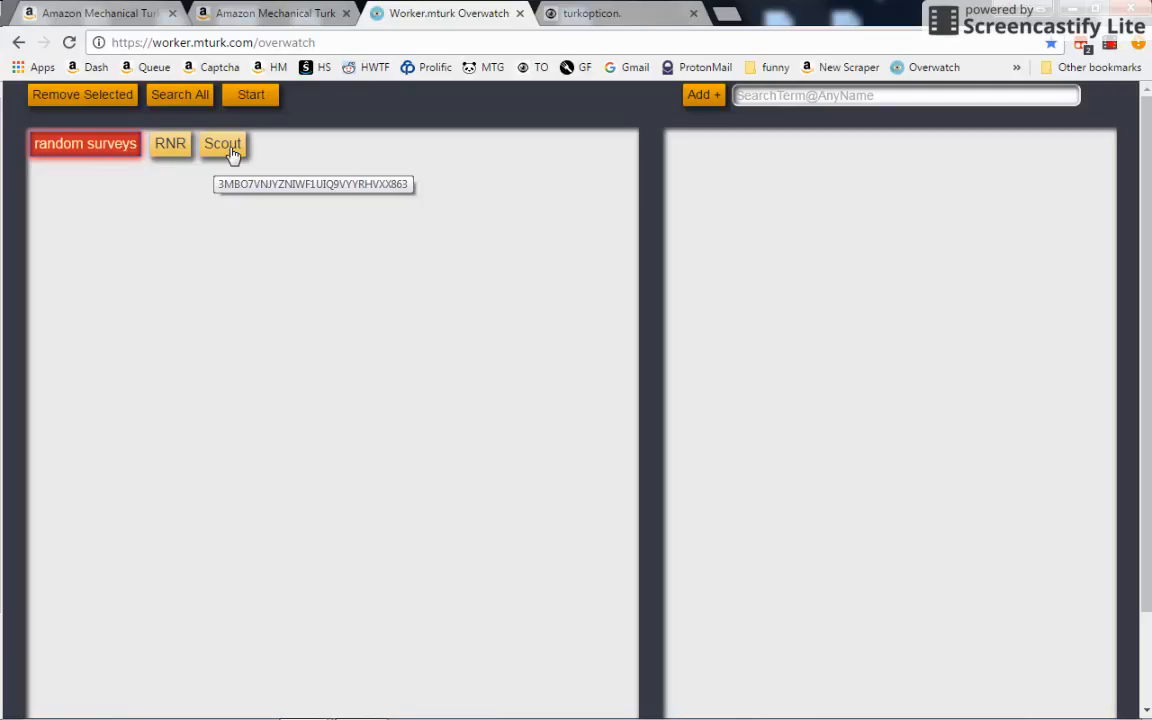
click(178, 100)
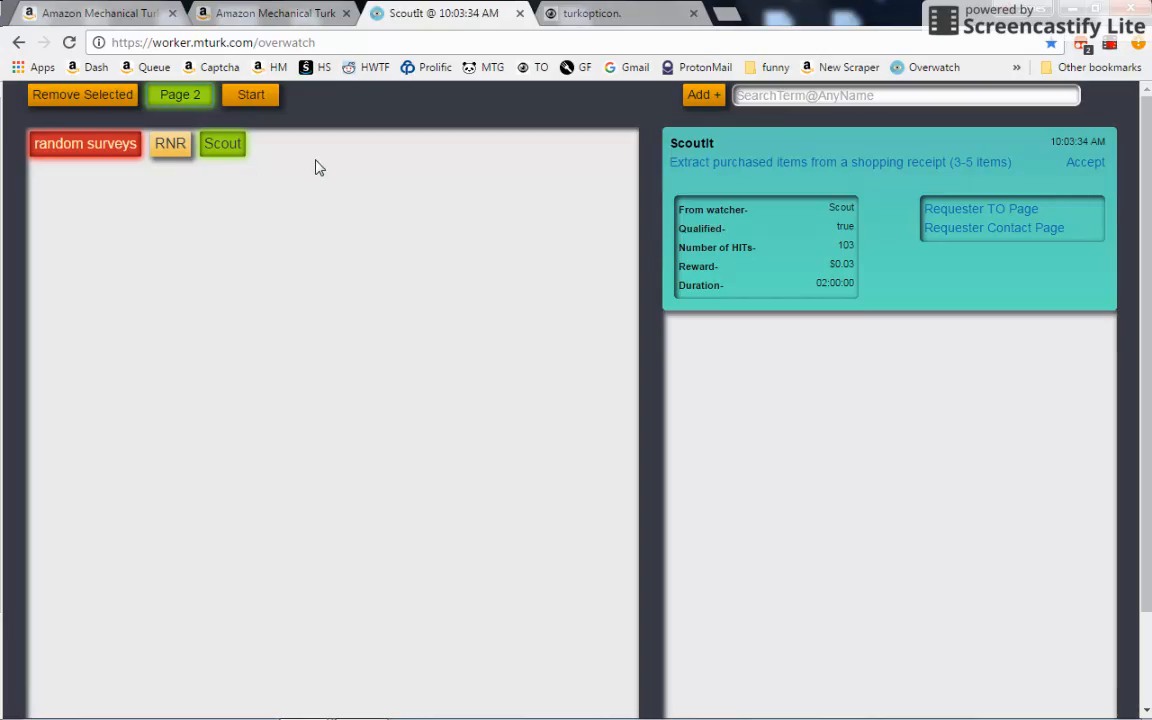
click(198, 106)
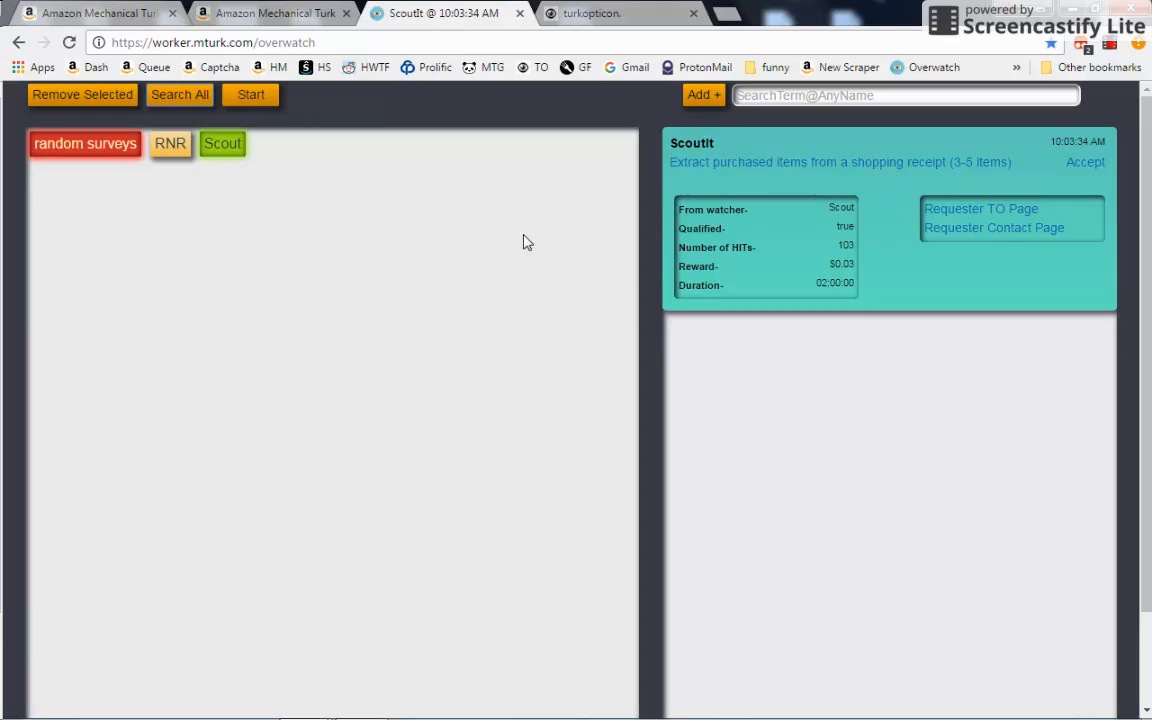
scroll(450, 352, down, 2)
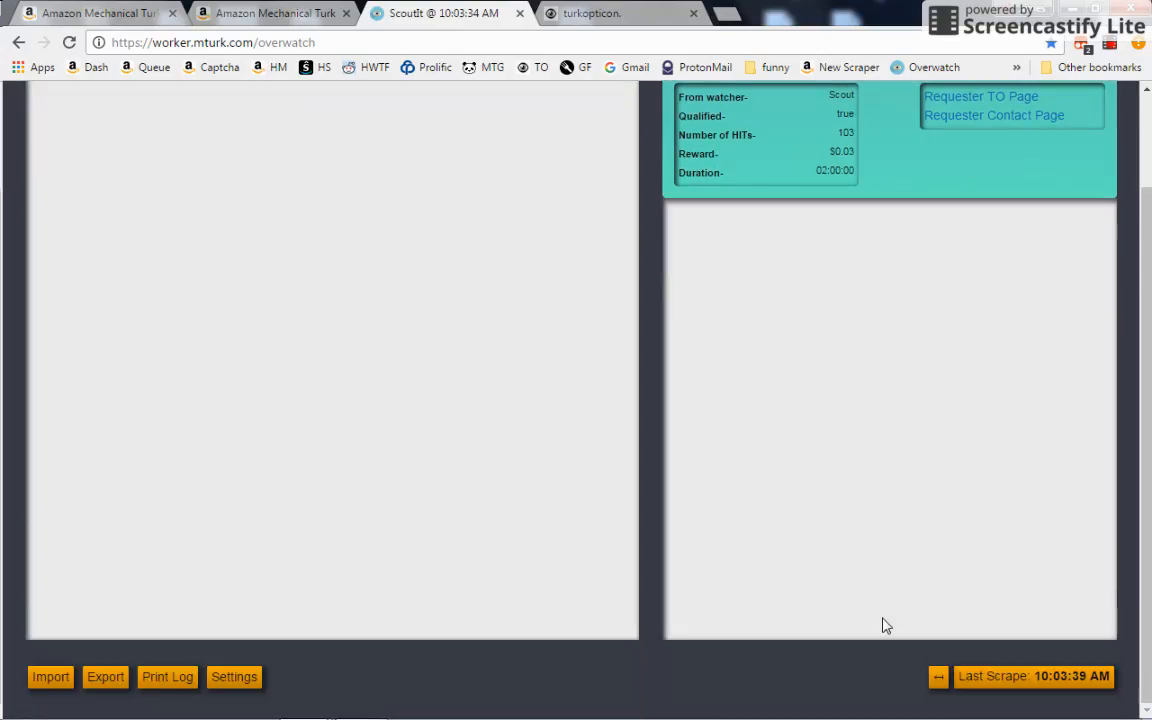
scroll(680, 515, up, 2)
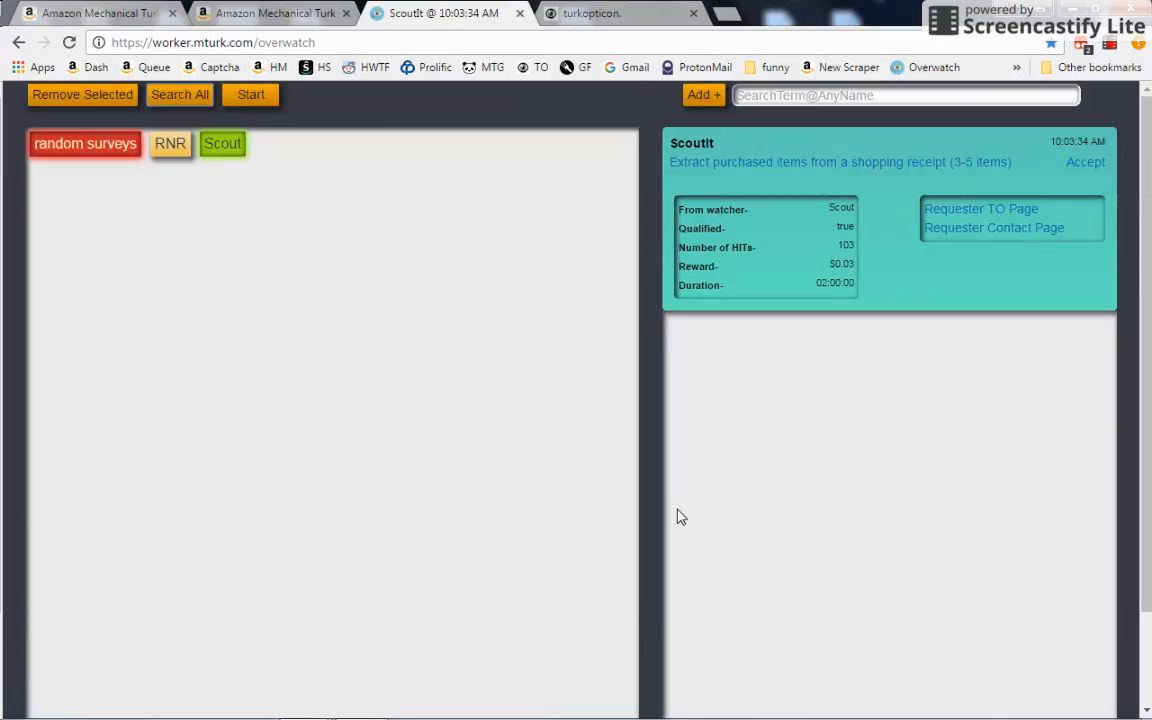